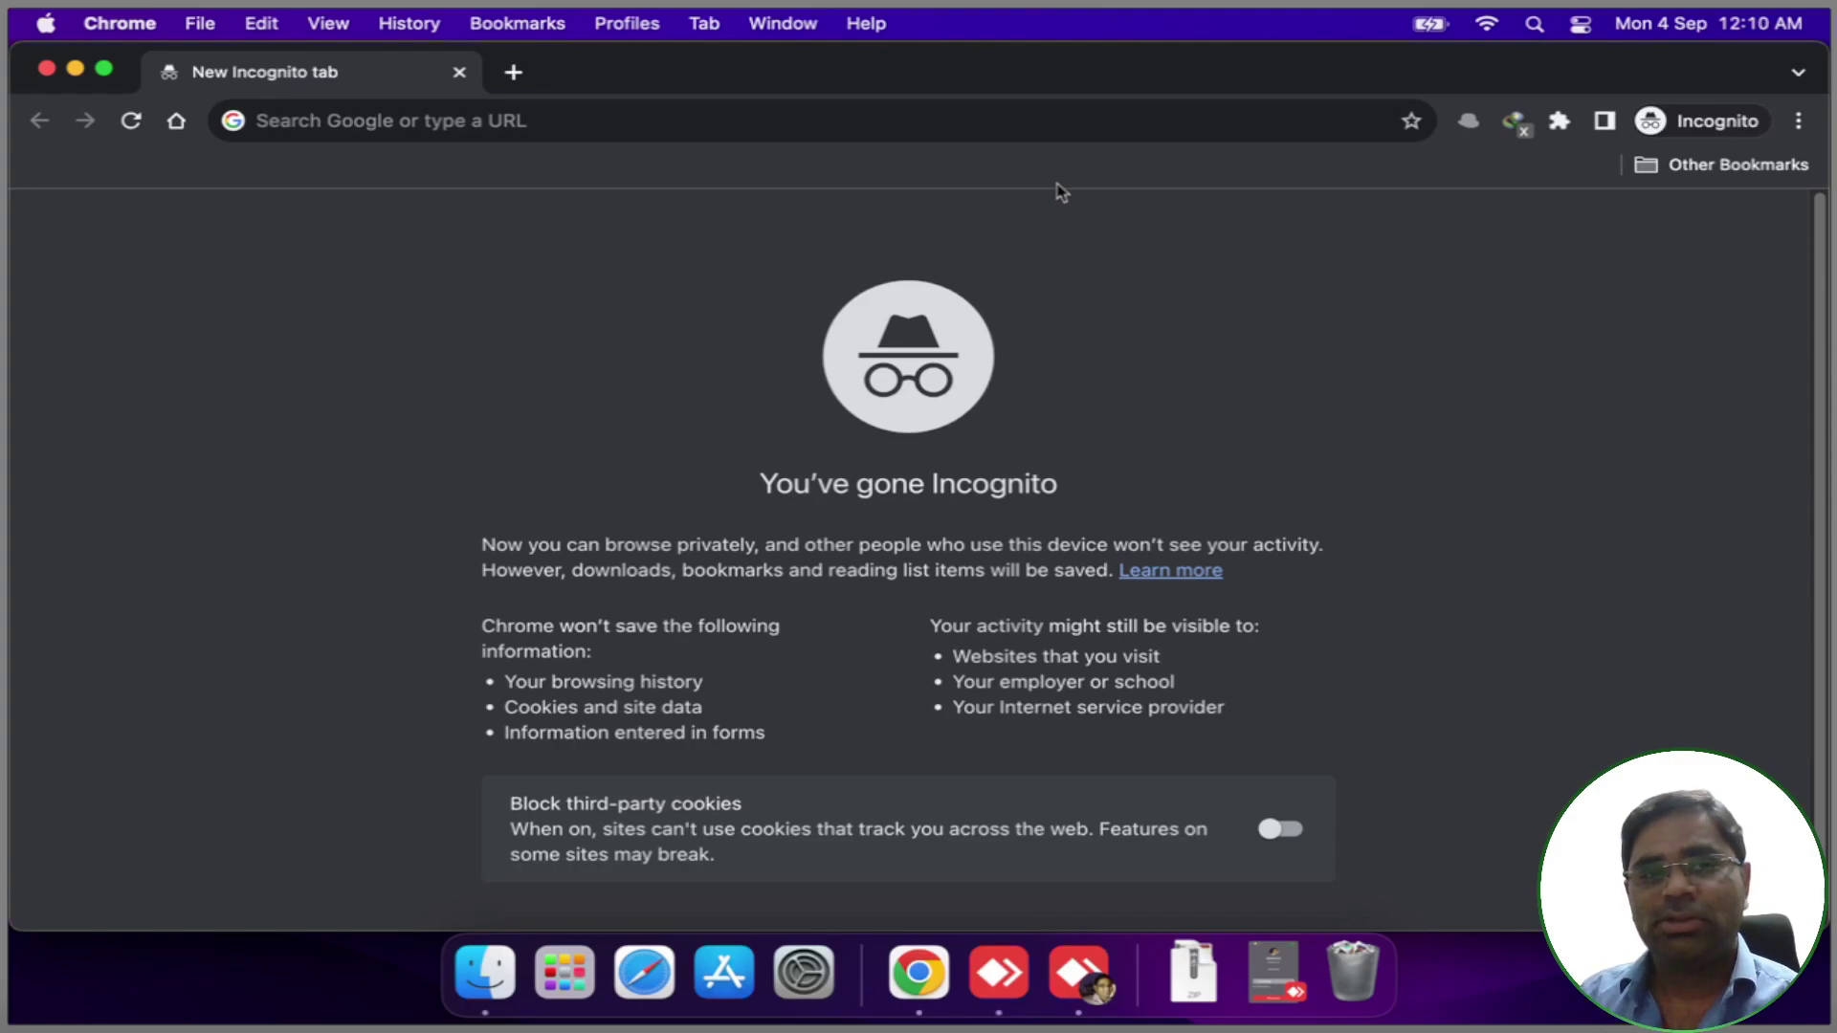
Load orangedatamining.com in the Chrome Incognito tab.
left_click(1053, 134)
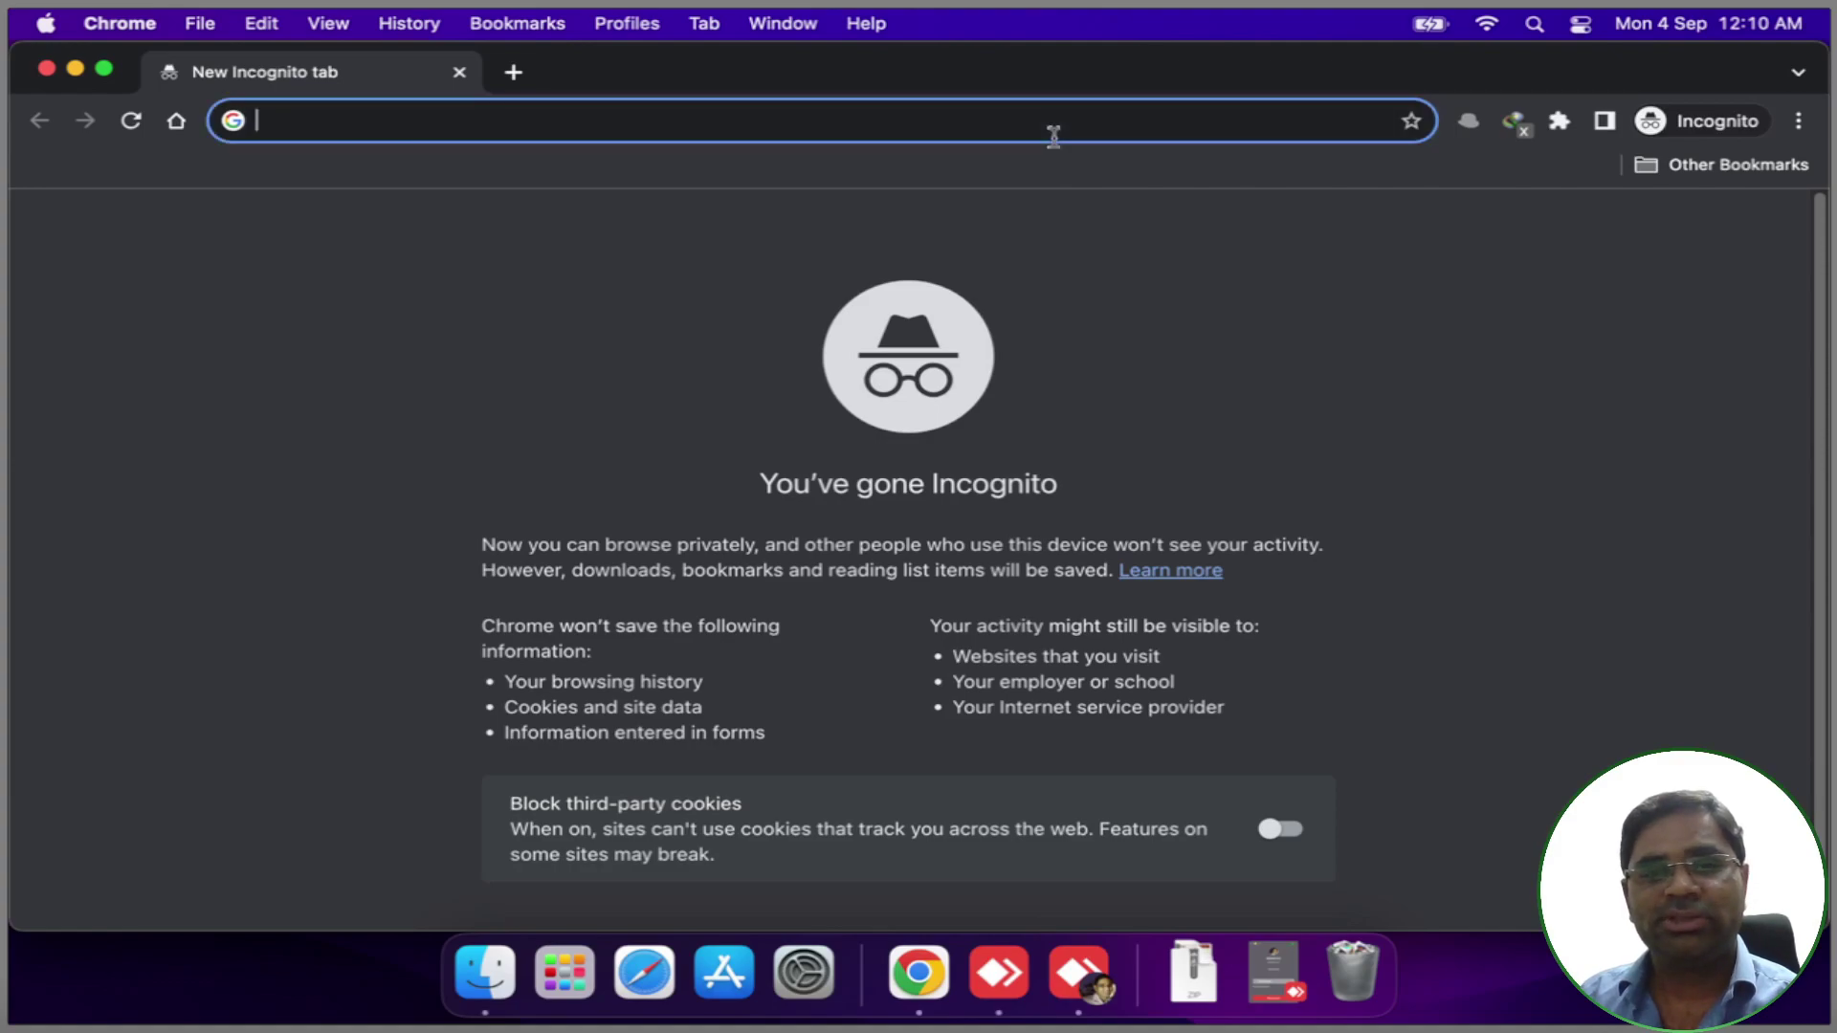
type("o")
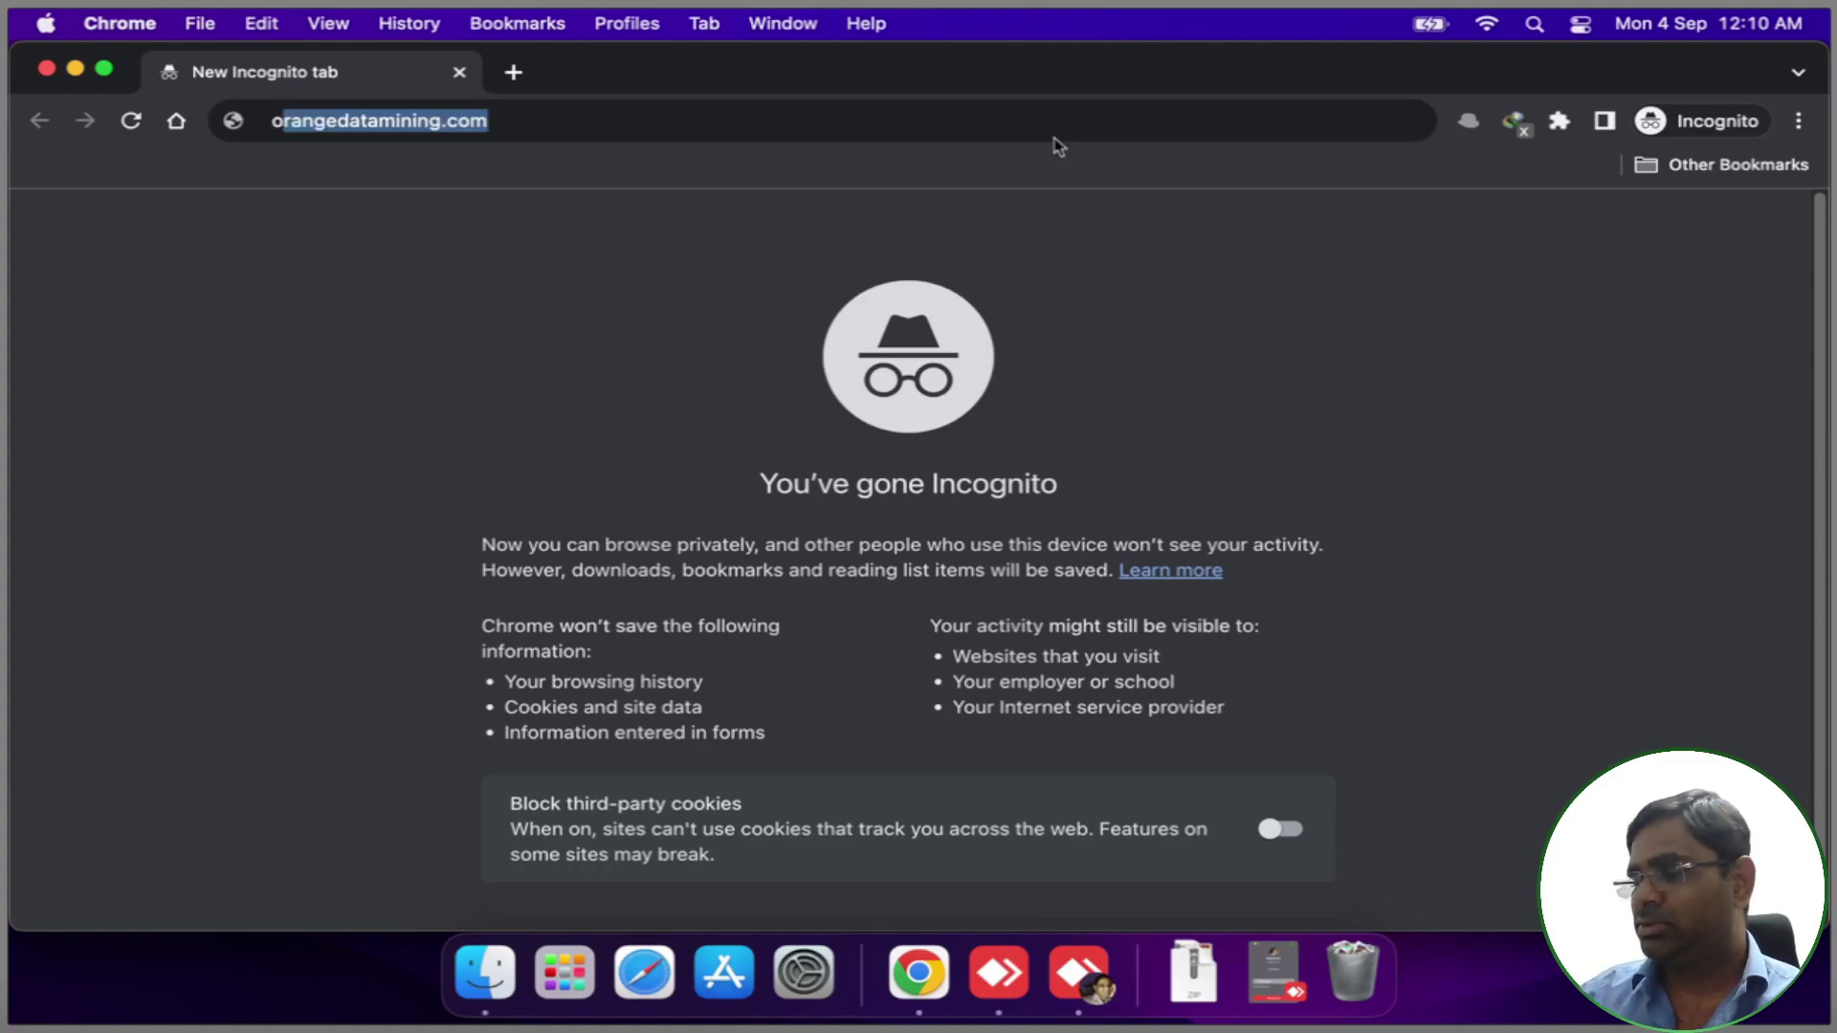
type("ran'")
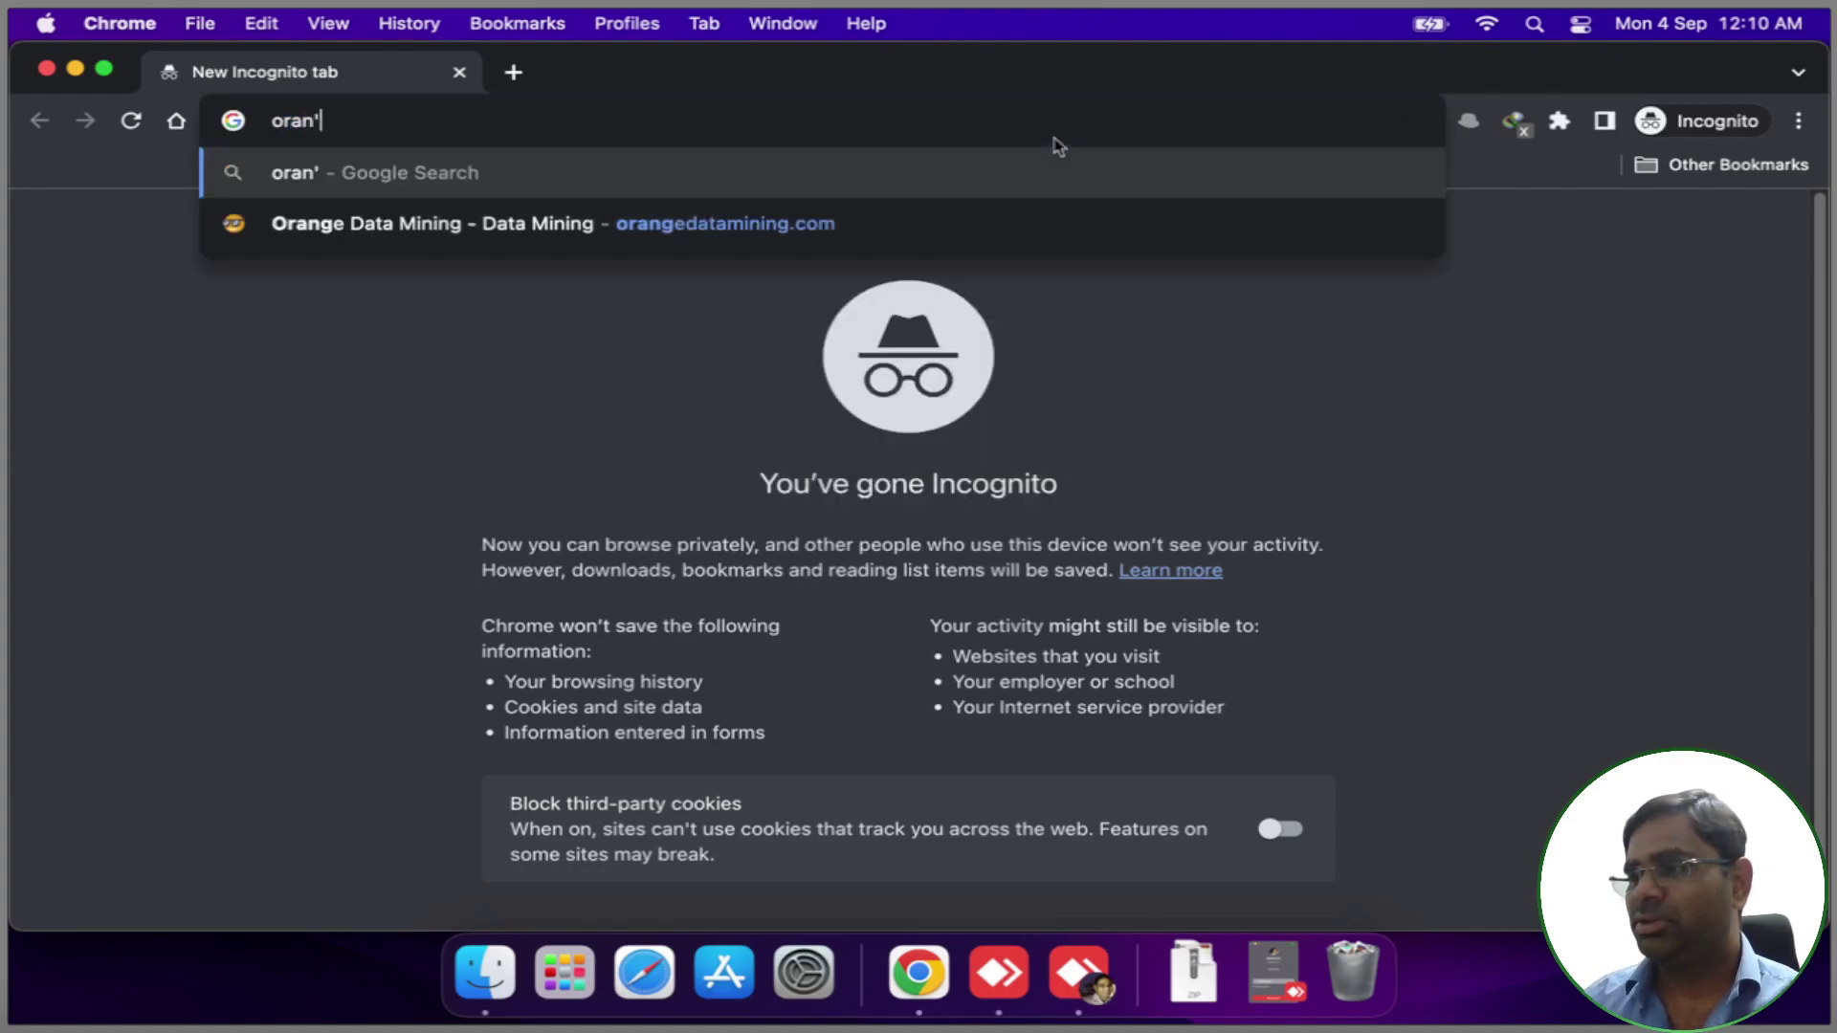
key("BackSpace")
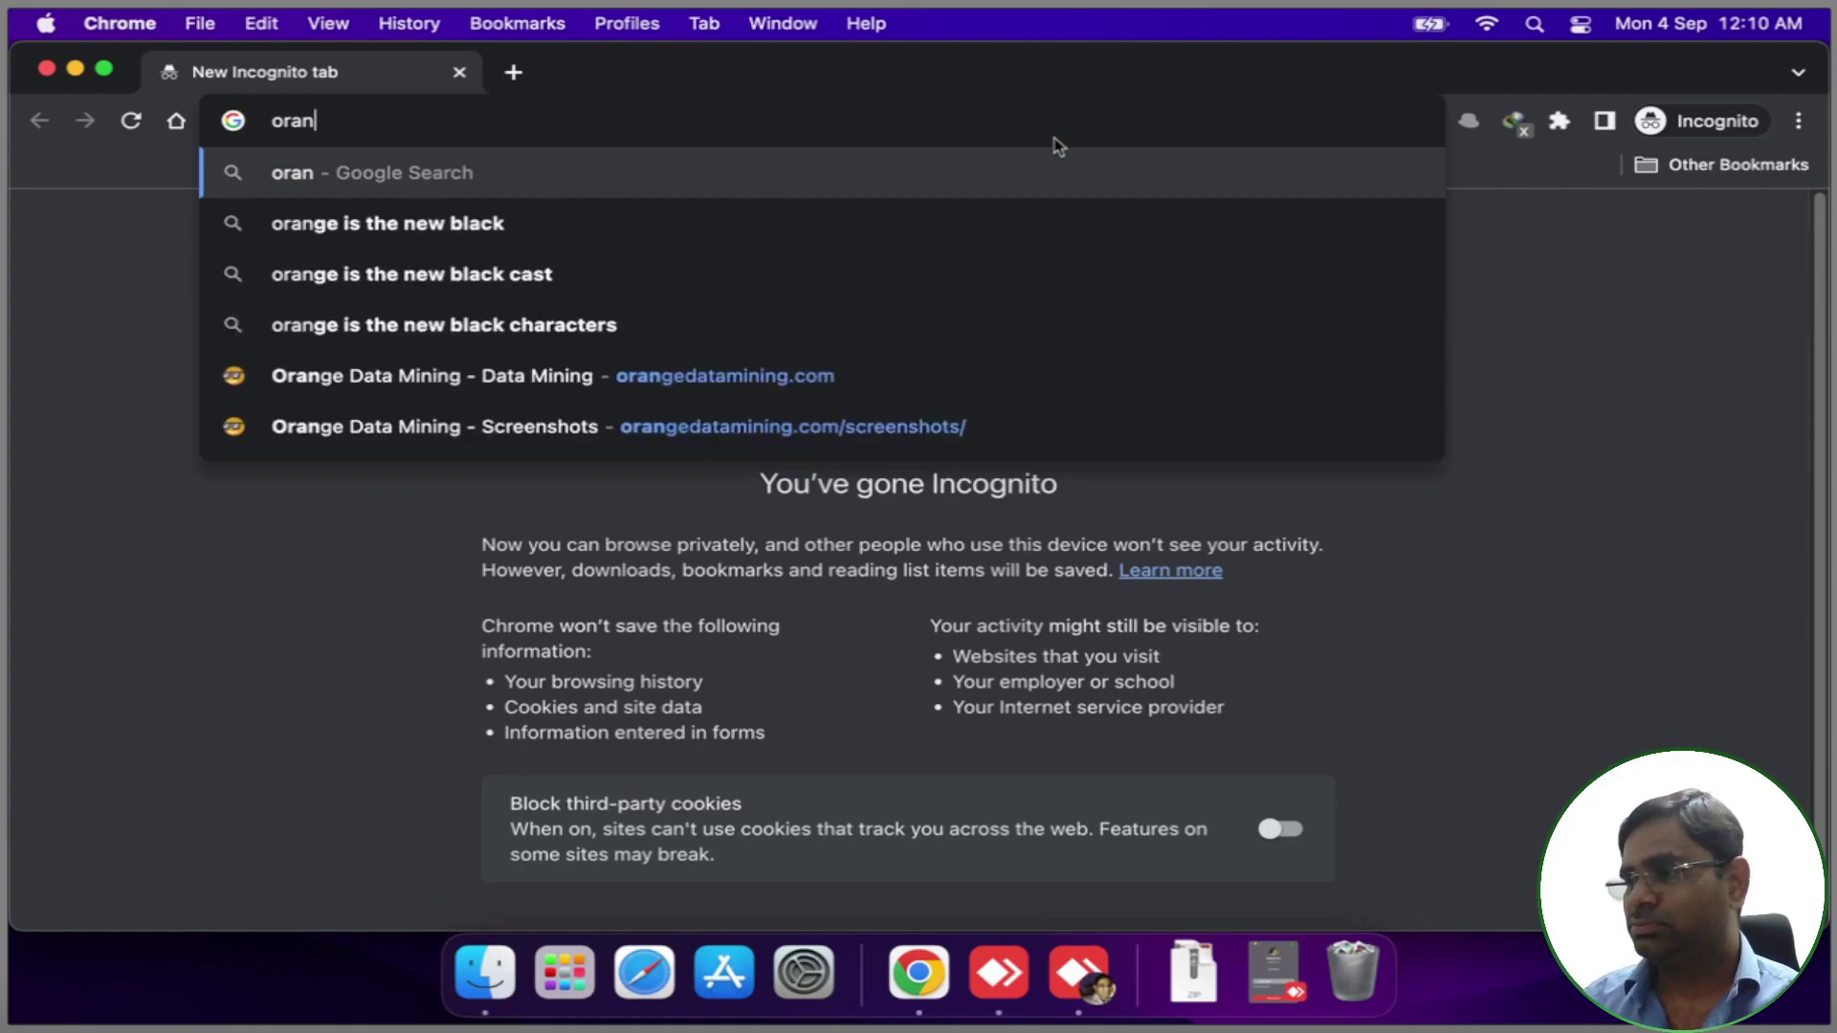
key("Down")
key("Down")
key("Down")
key("Down")
key("Down")
key("Up")
type("'")
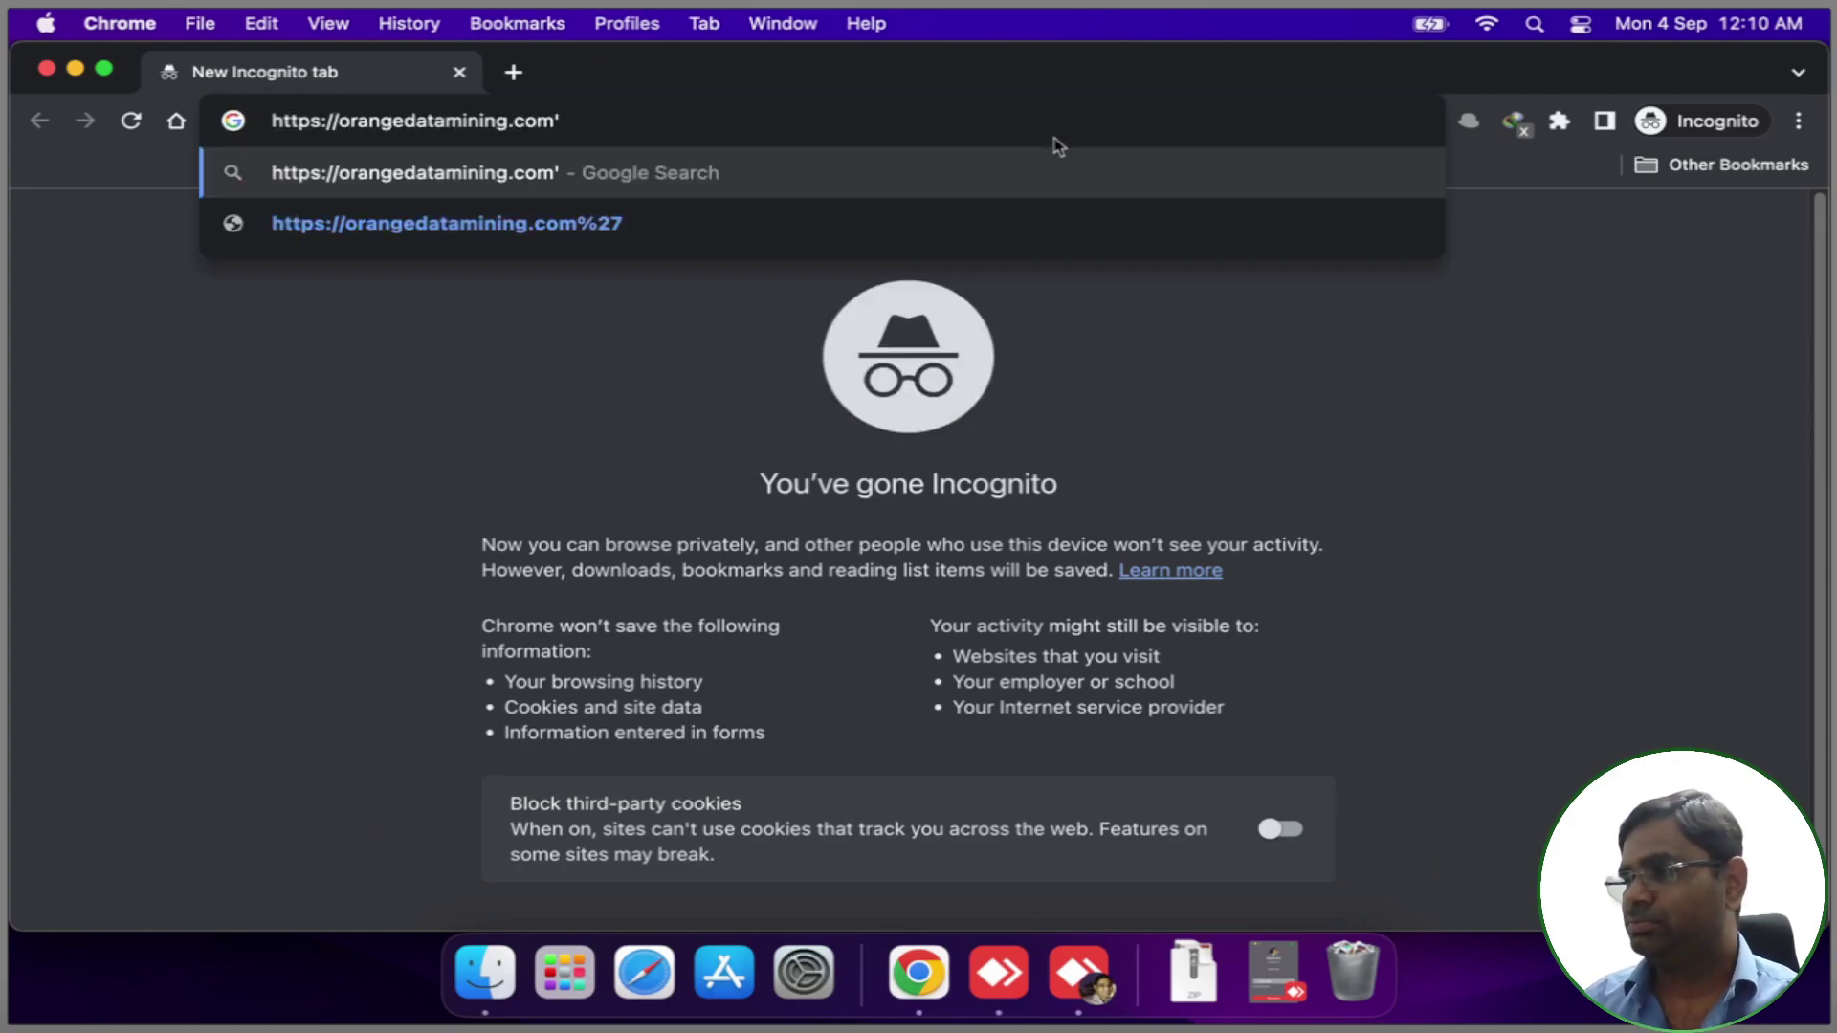
key("BackSpace")
key("Return")
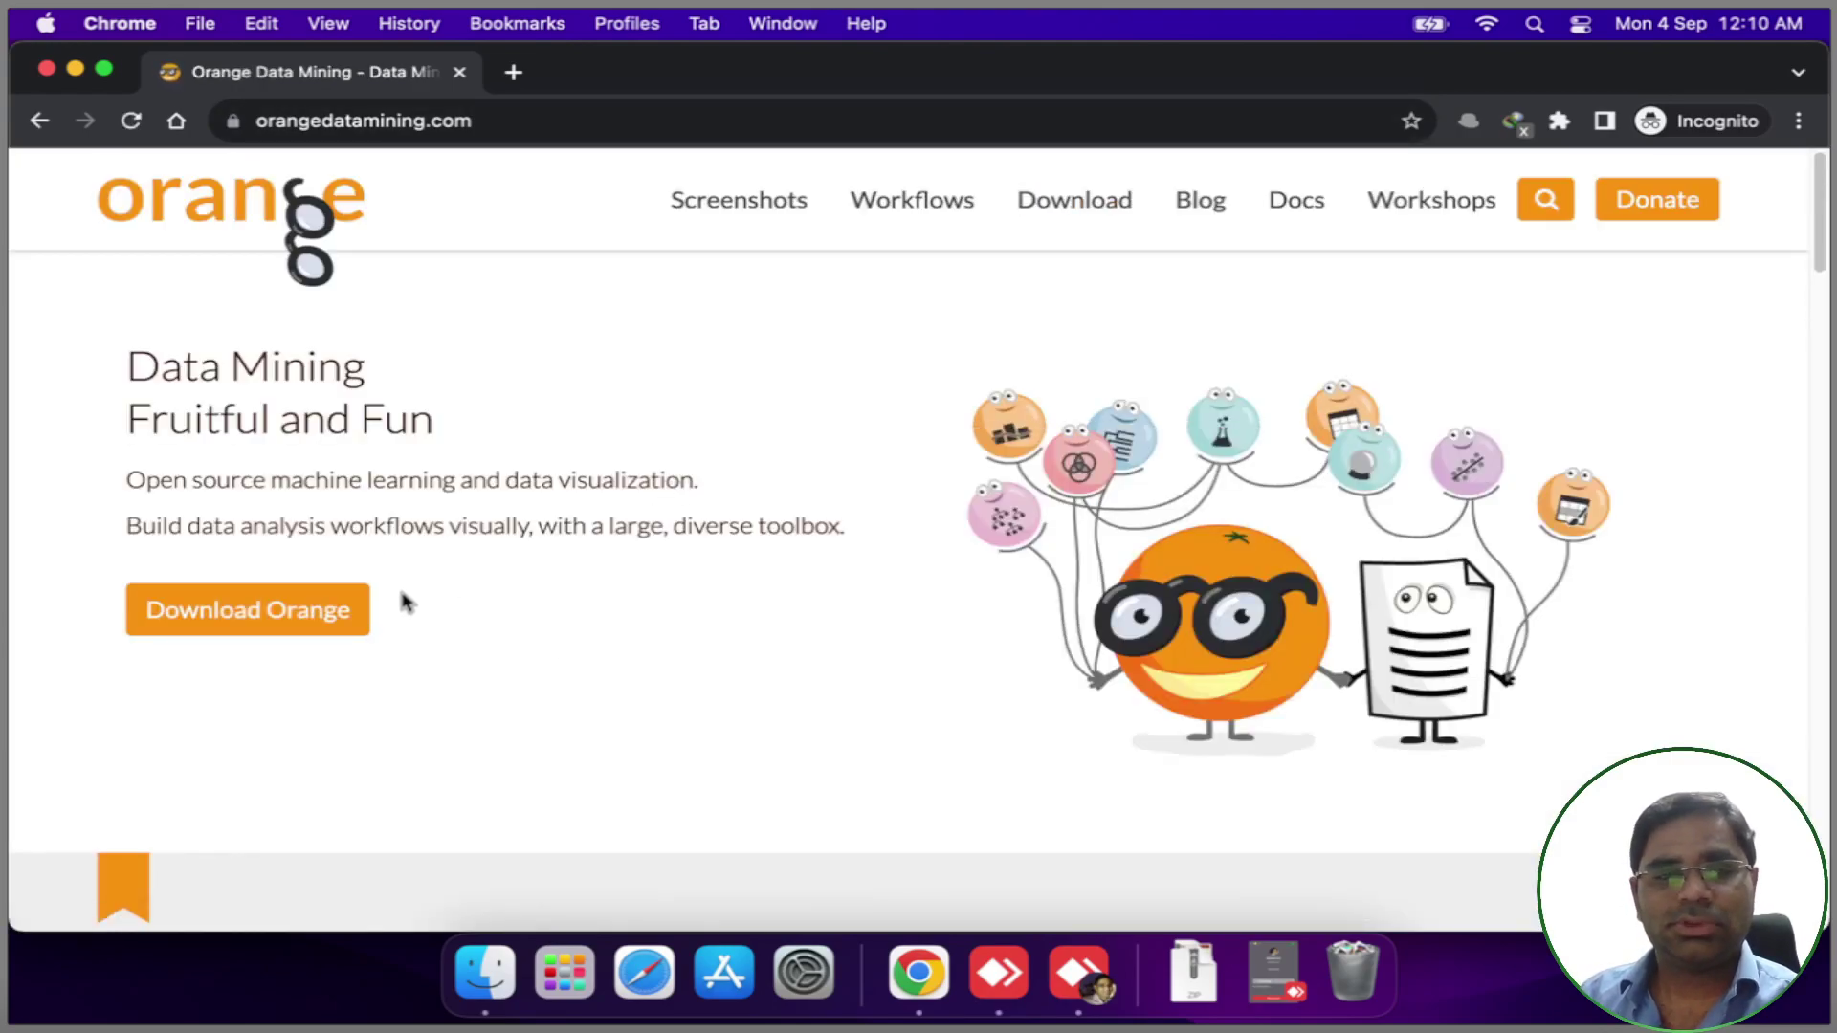
Download and save the Orange 3.35.0 macOS installer dmg from the download page.
left_click(350, 617)
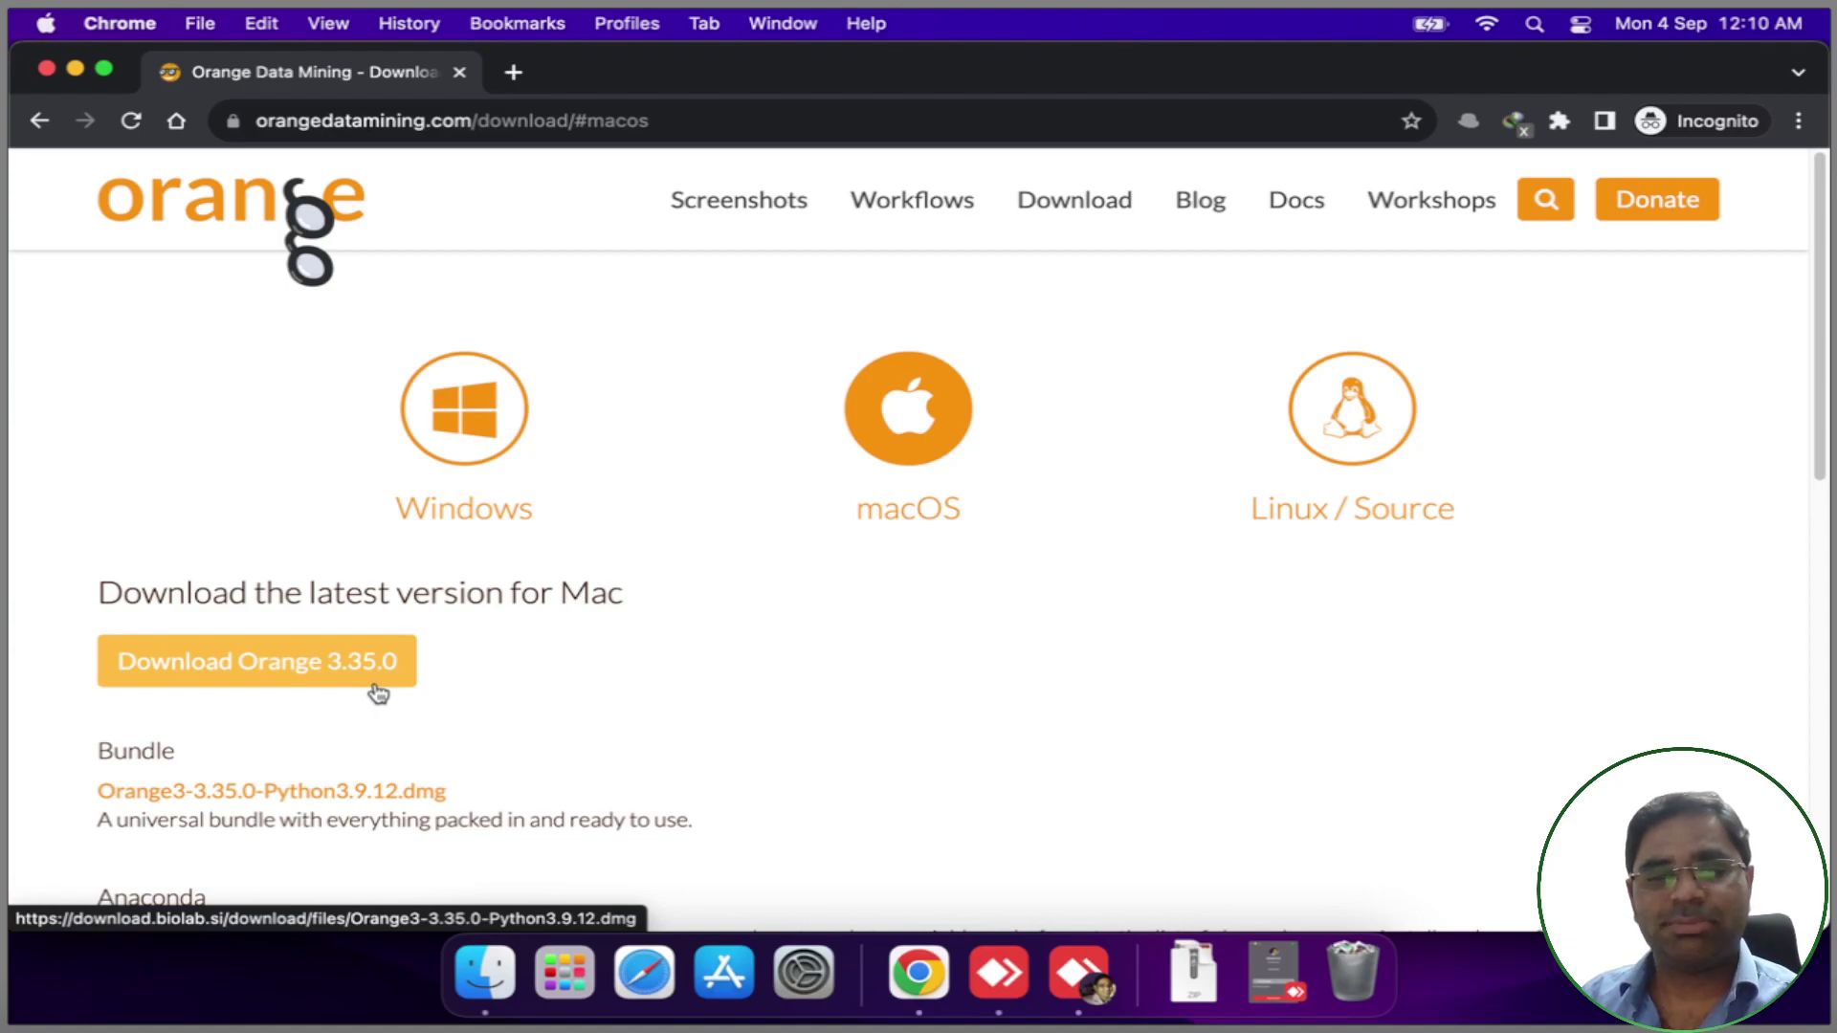
left_click(378, 689)
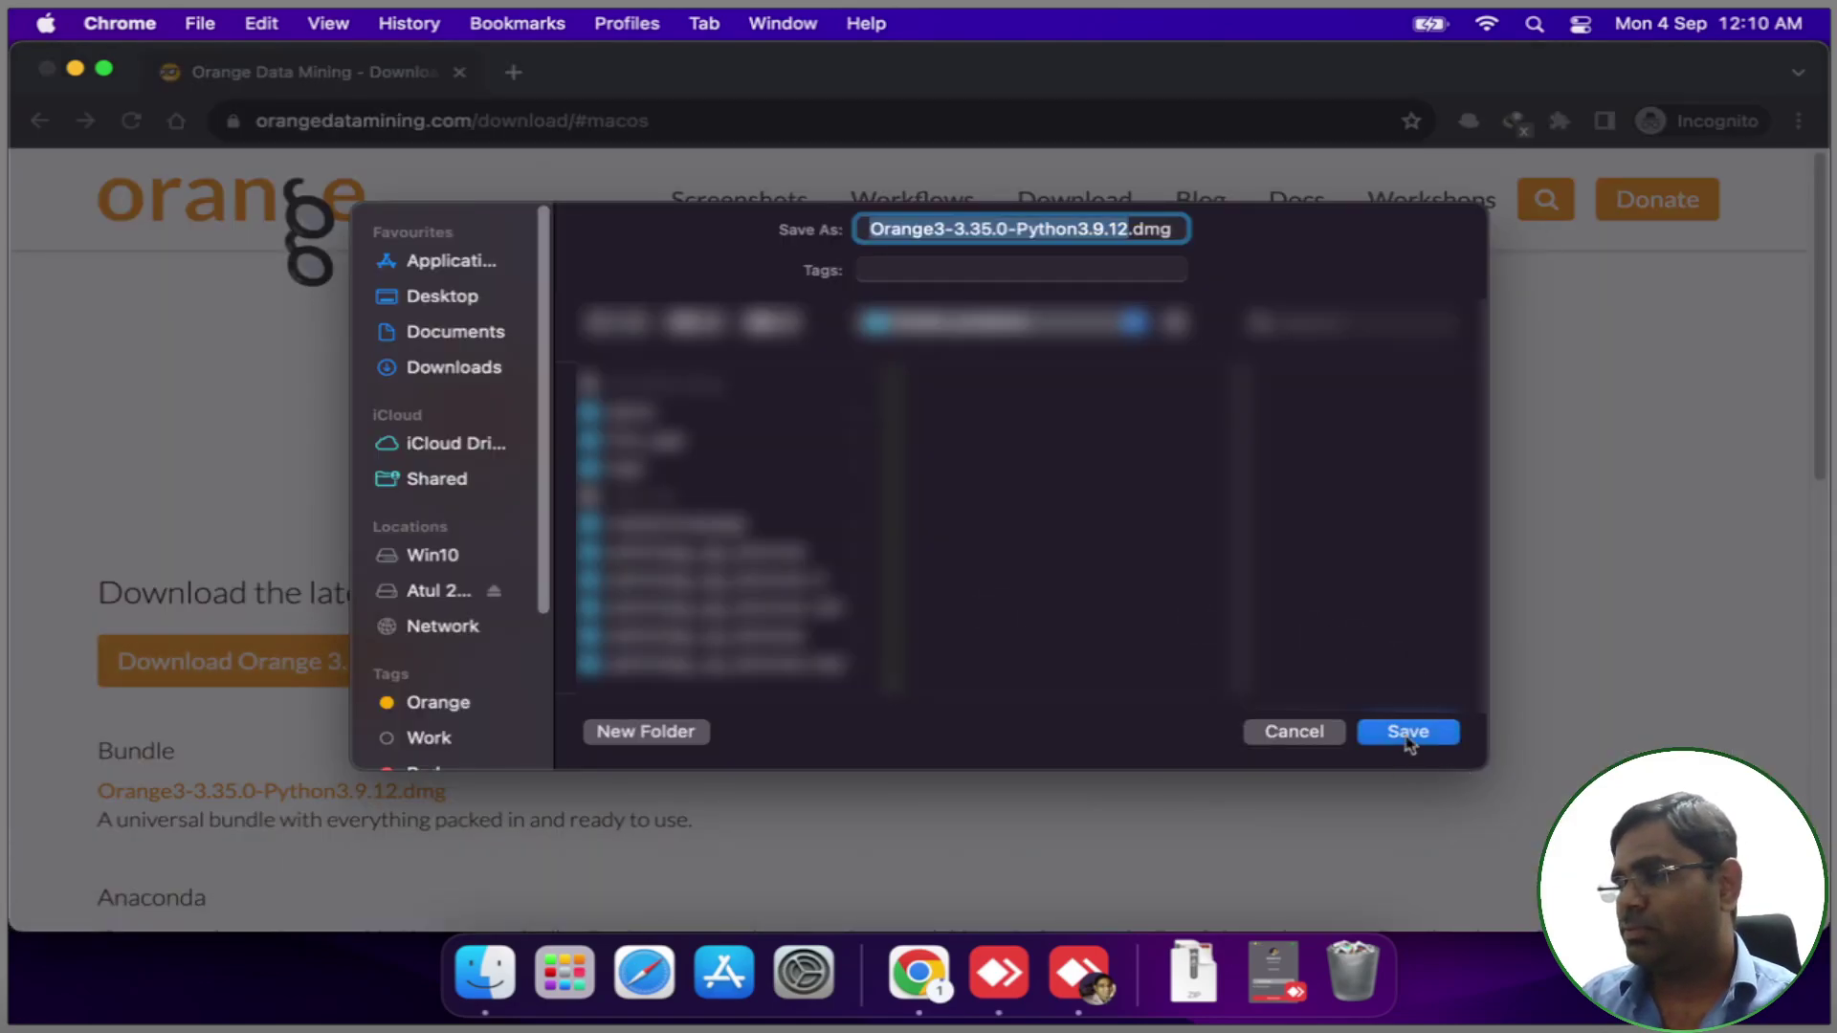
left_click(1407, 733)
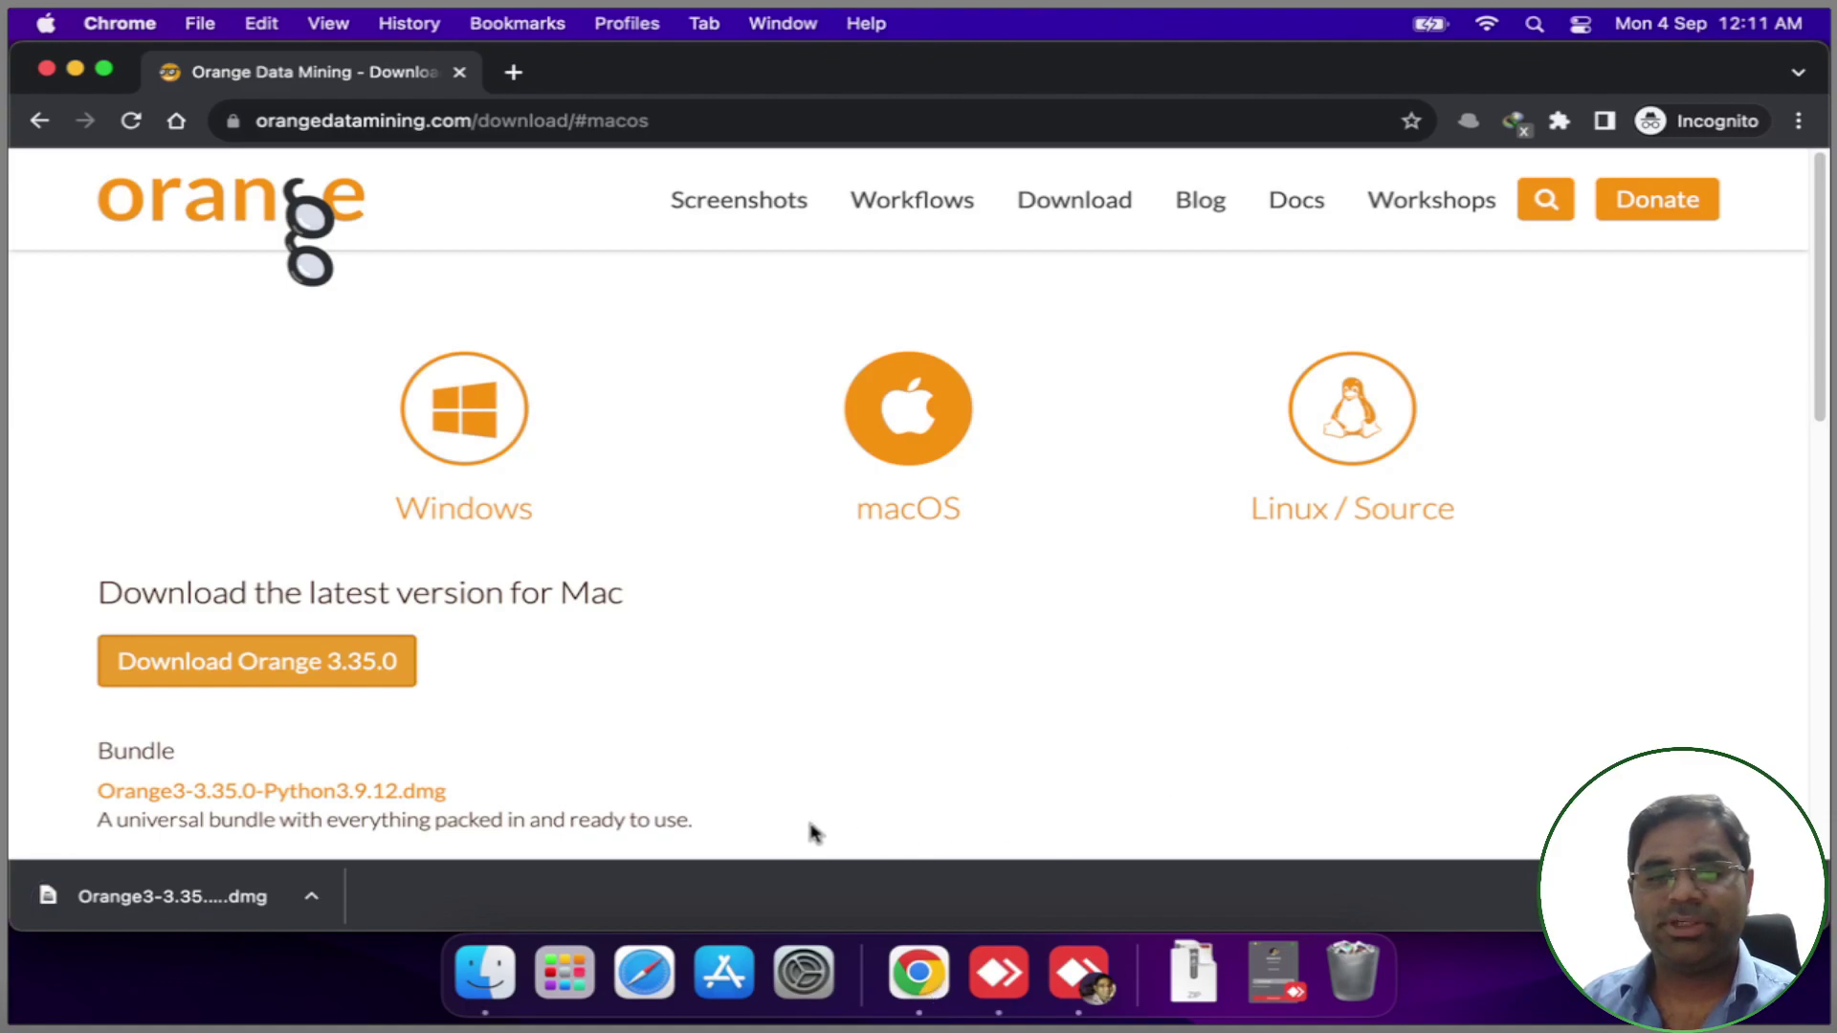
Open the Orange Installer dmg and copy Orange3 into the Applications folder.
left_click(227, 903)
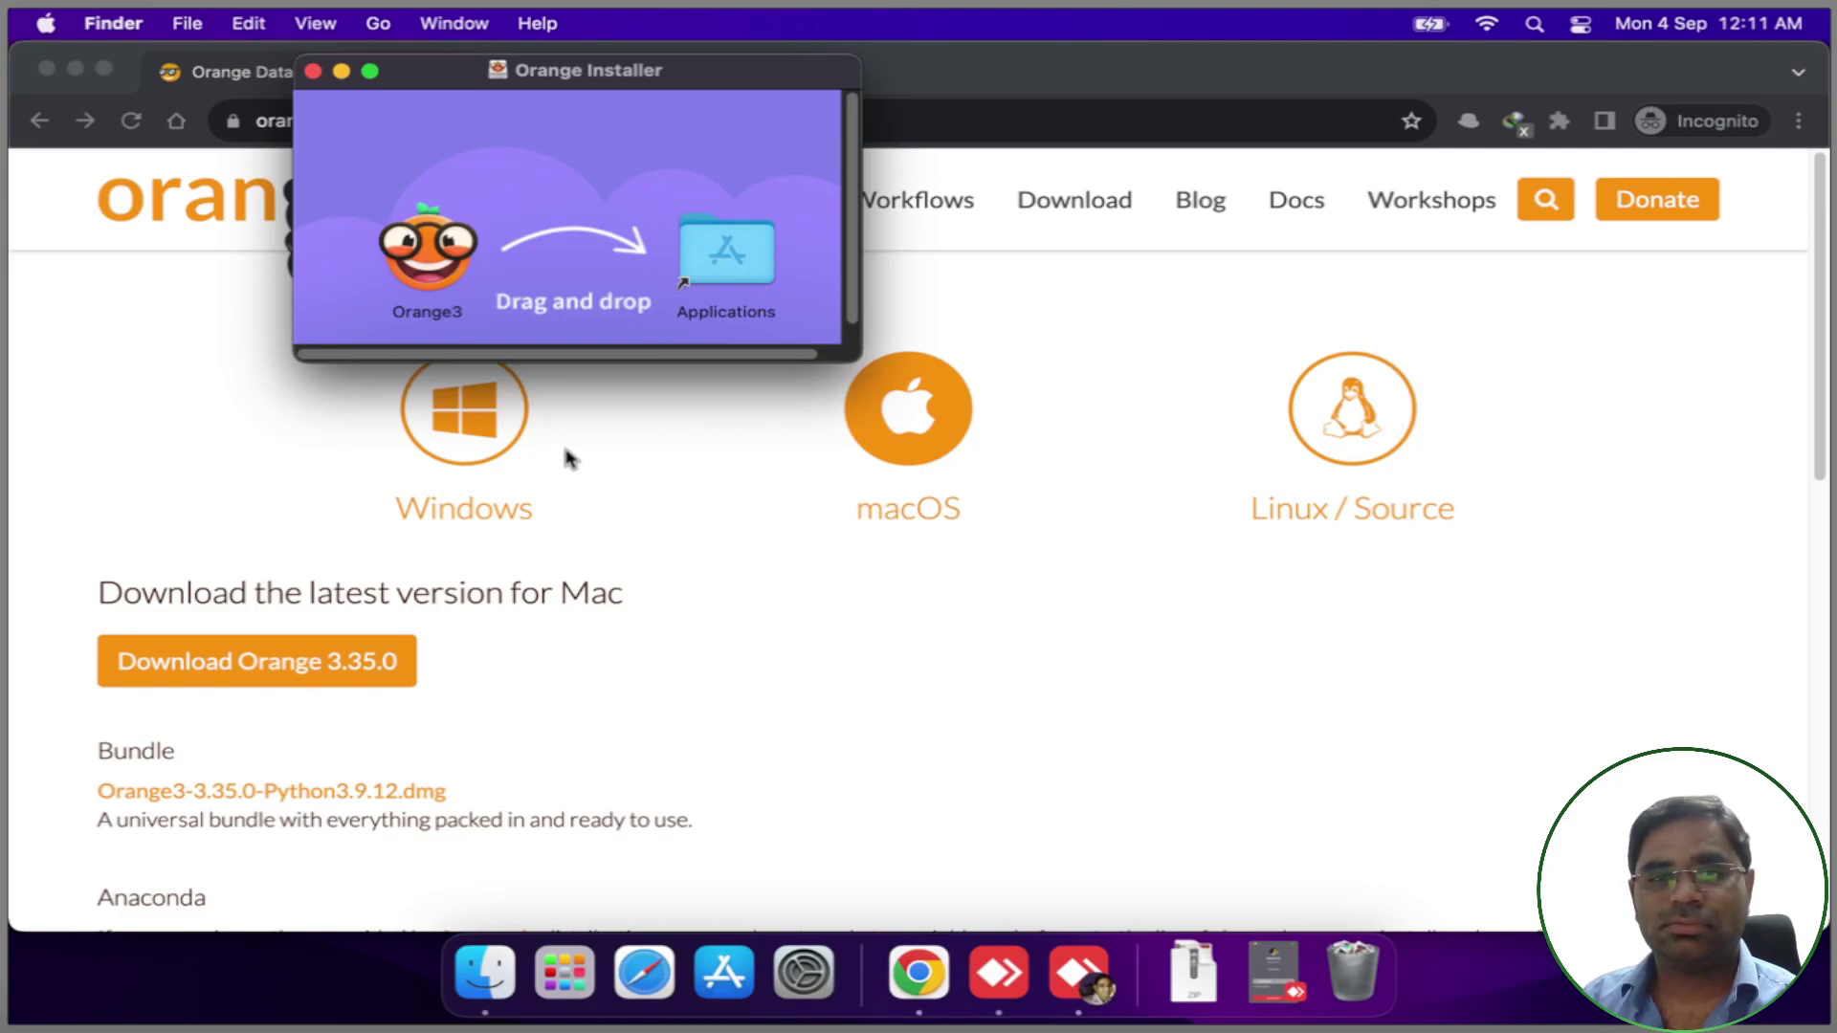
left_click(448, 286)
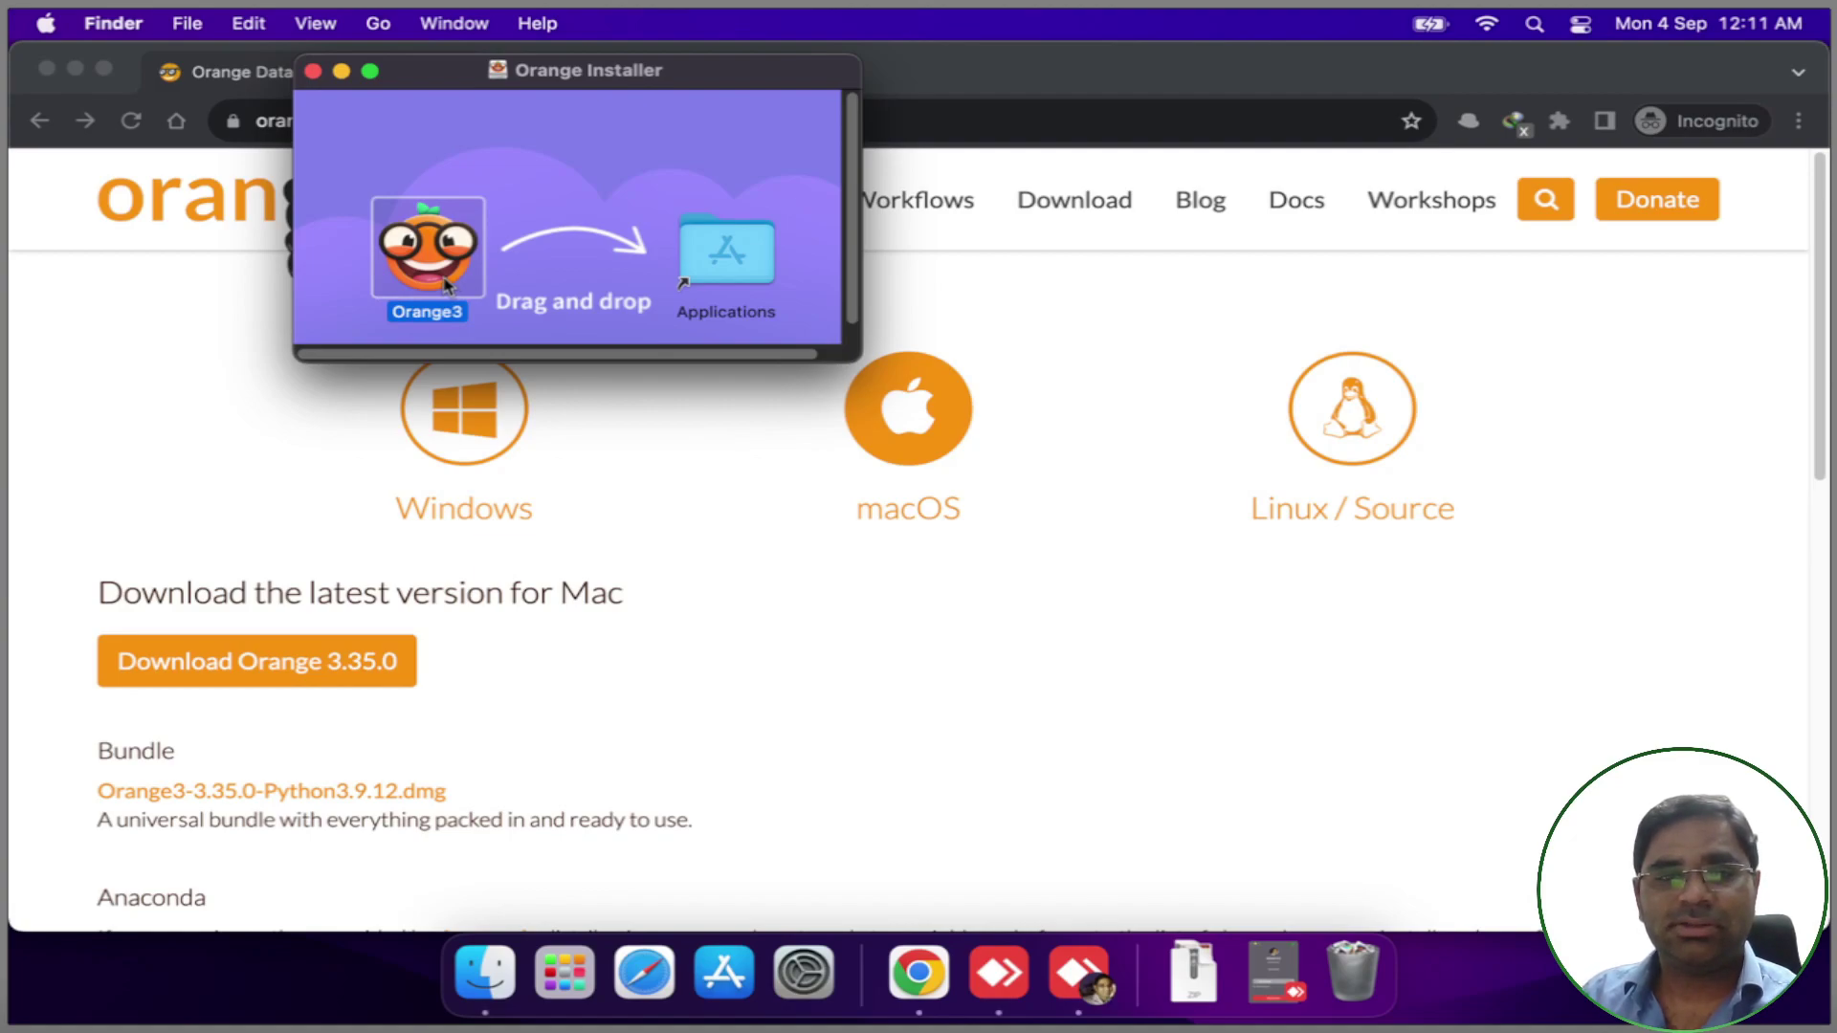
left_click_drag(448, 286, 735, 281)
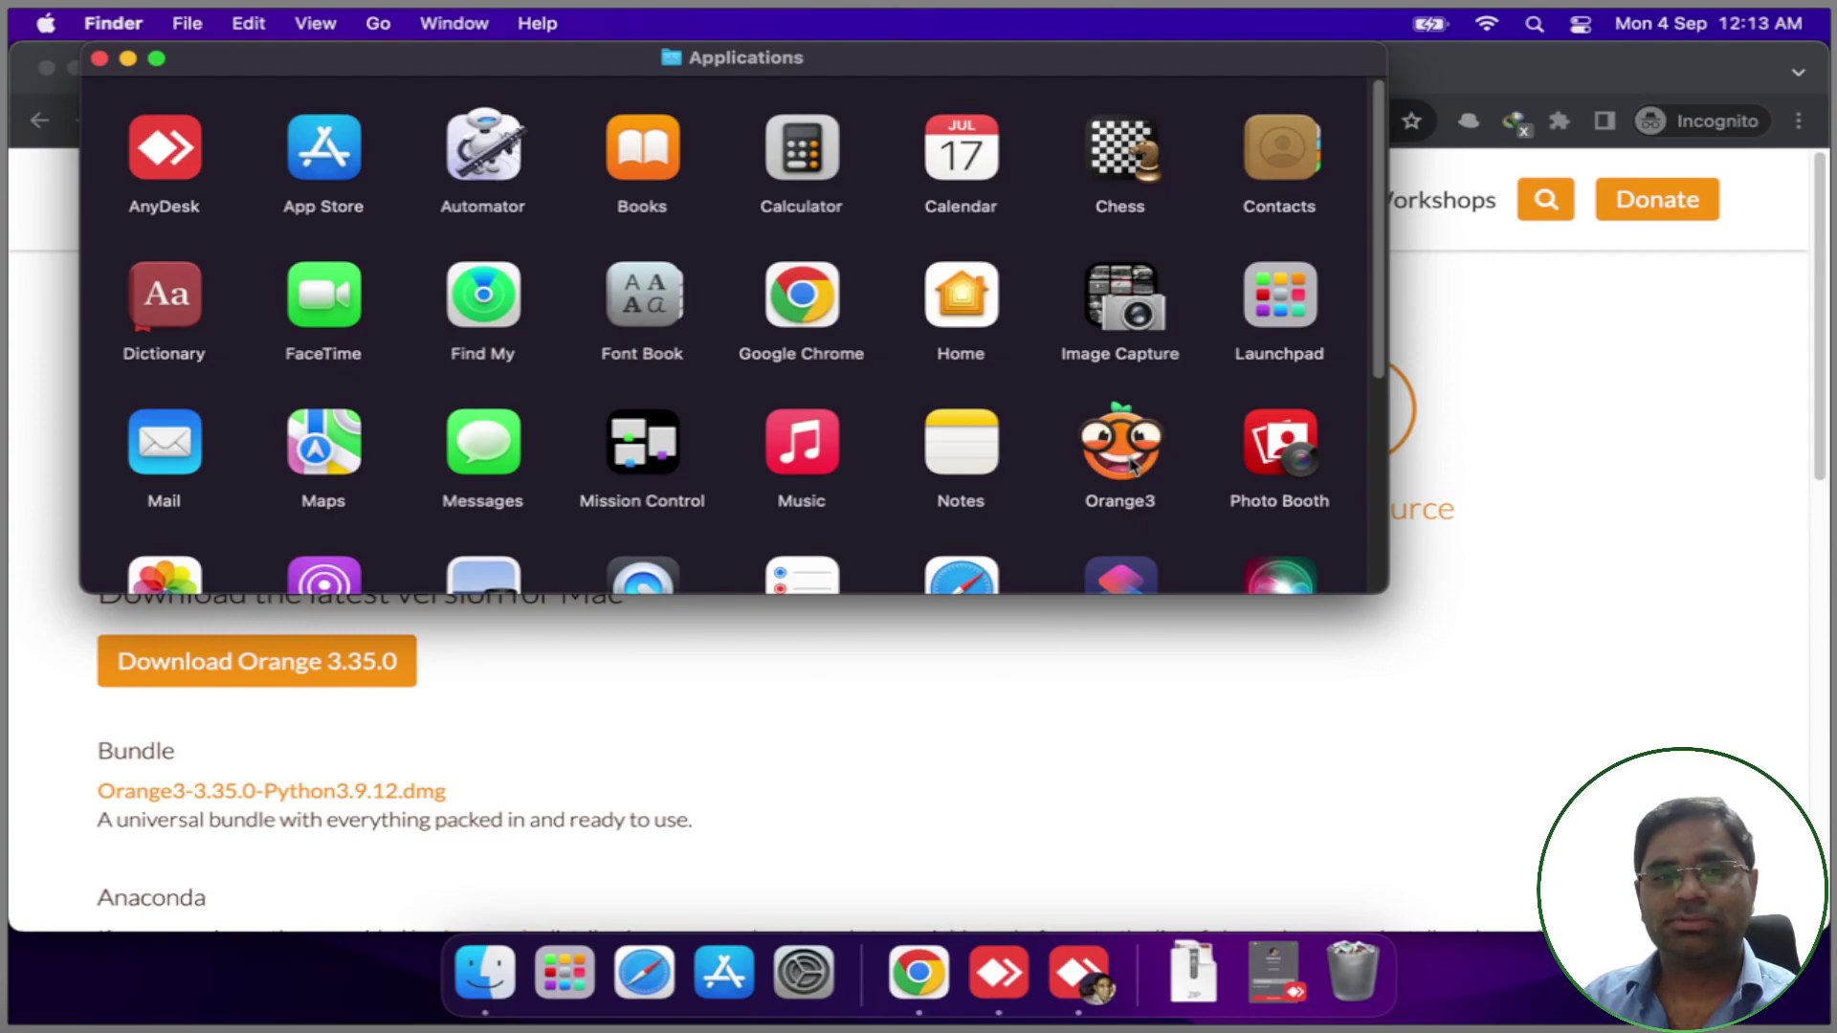
Launch Orange3 from Applications and approve the internet-download security warning.
right_click(1132, 462)
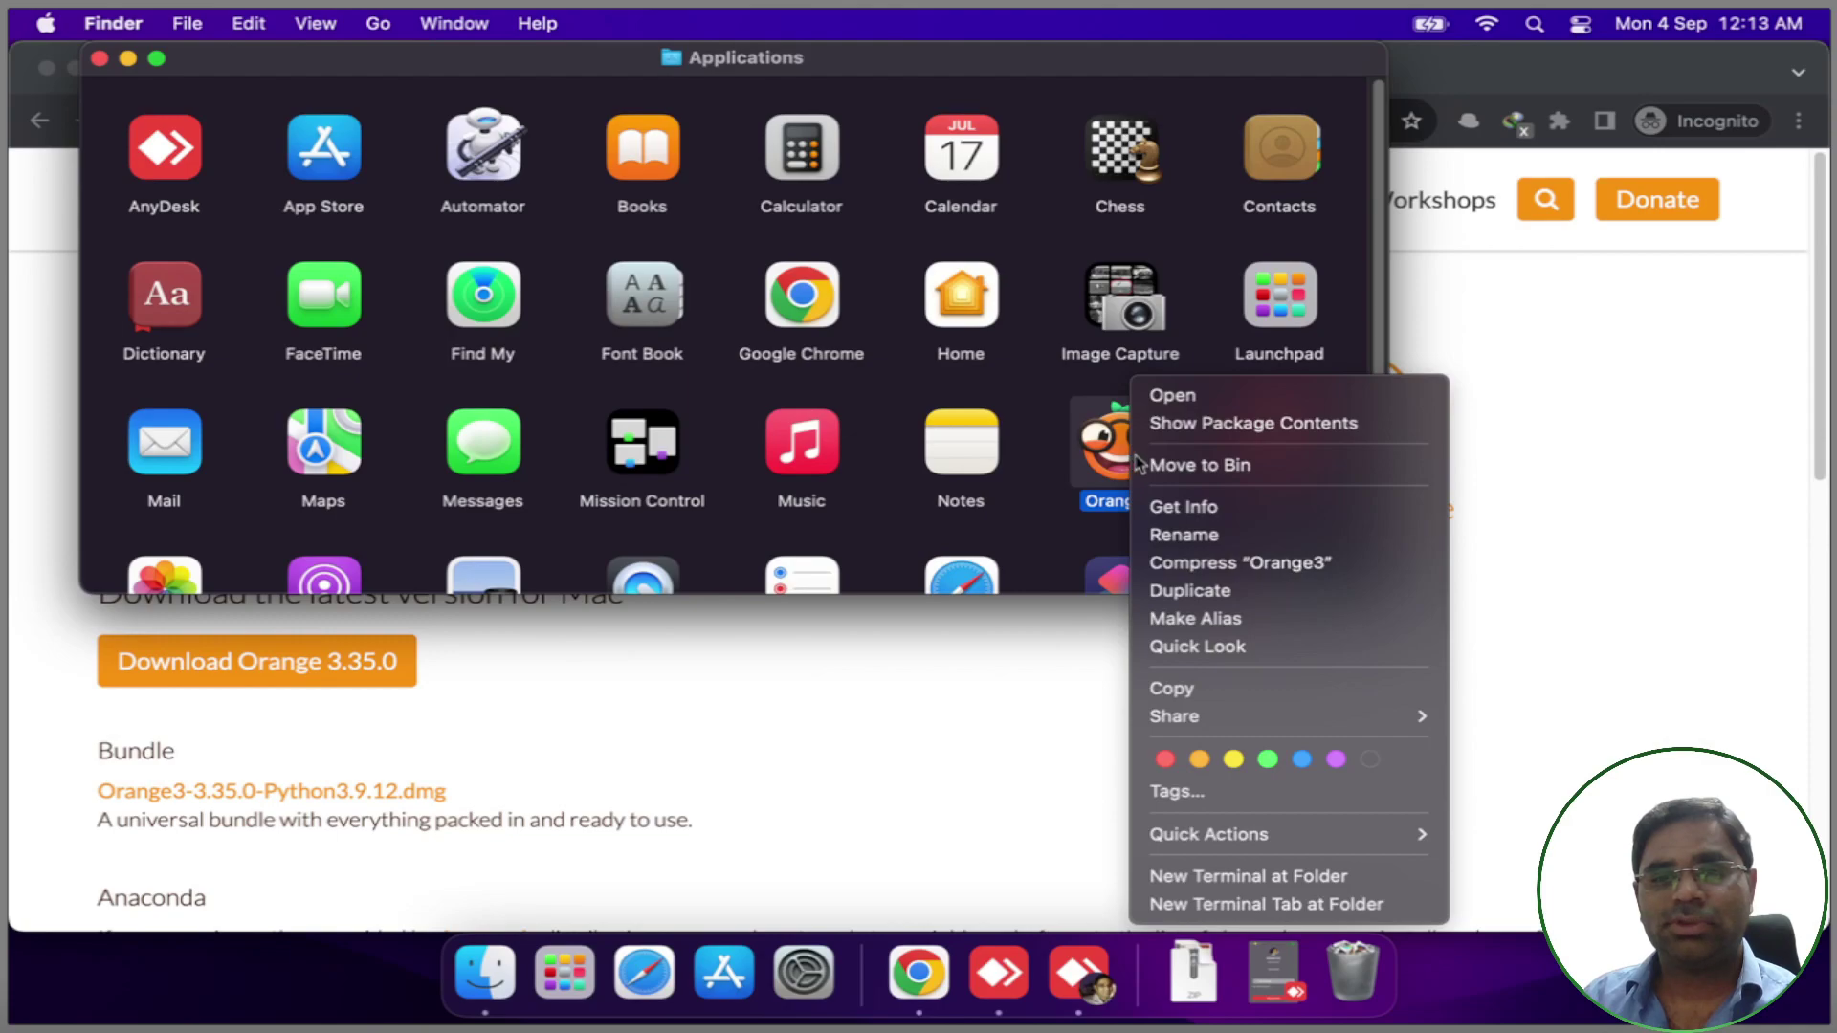
left_click(1189, 393)
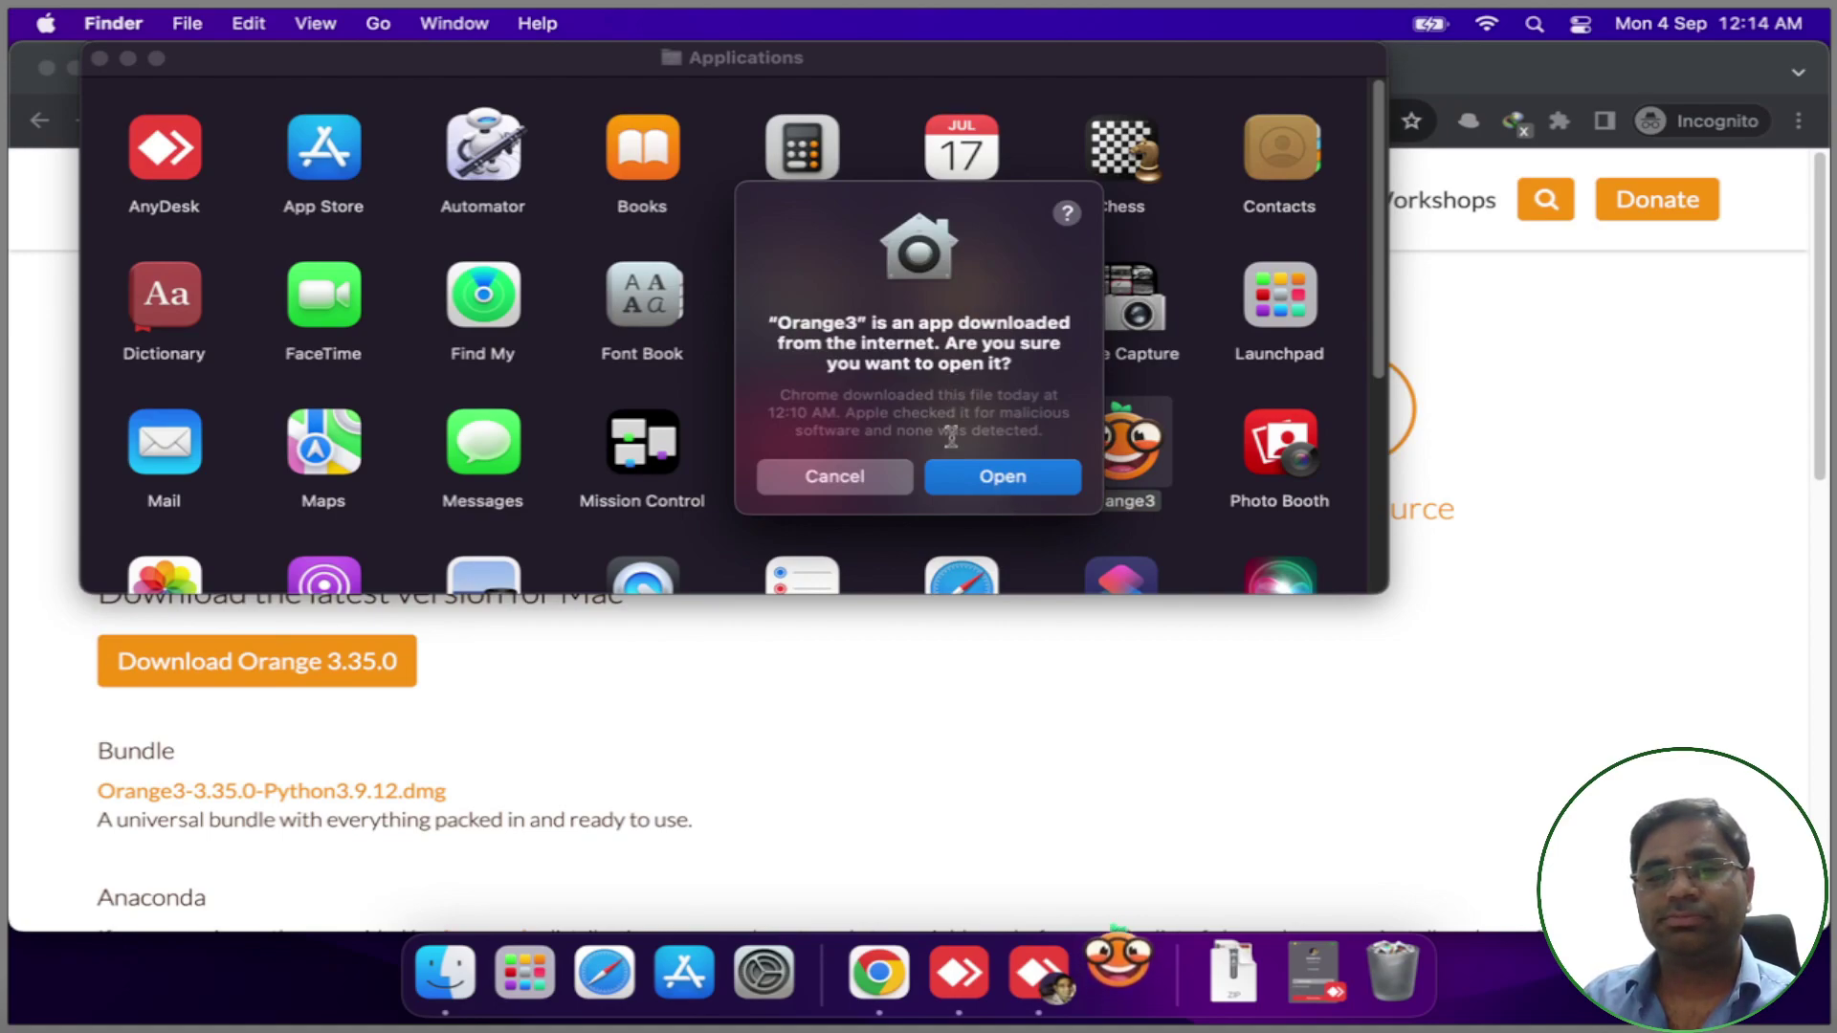
left_click(983, 490)
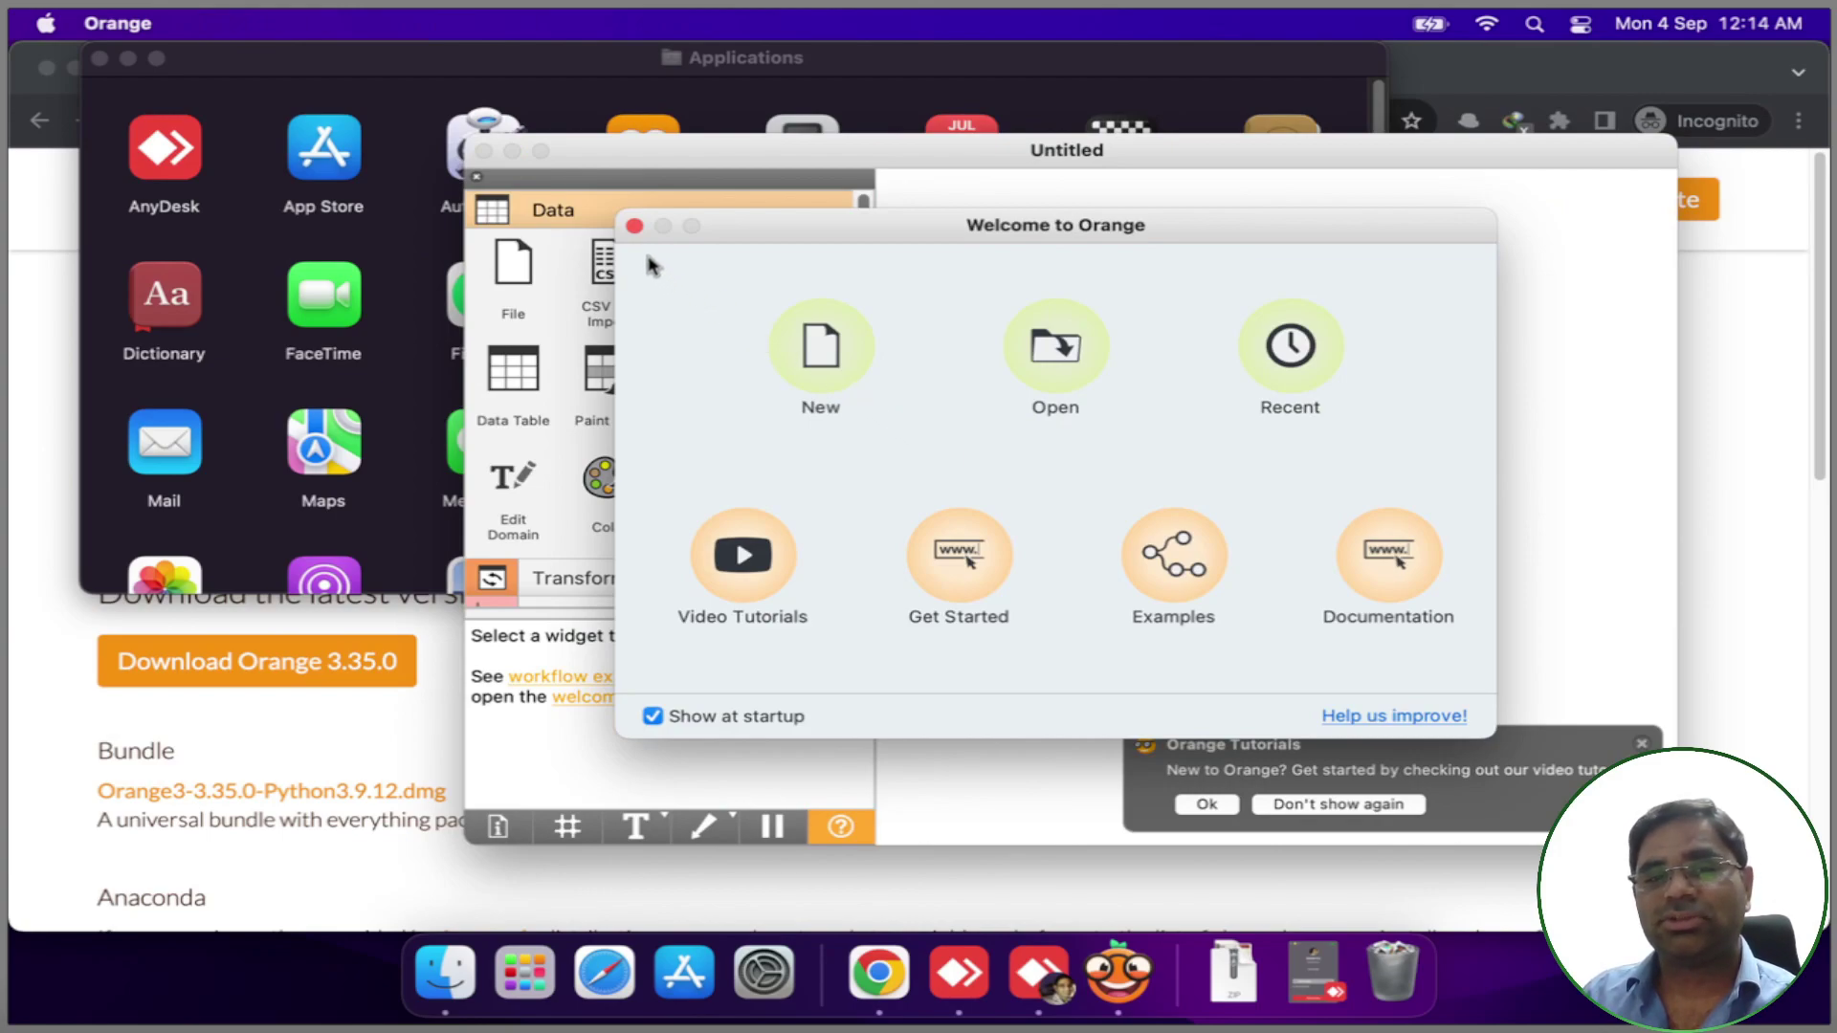
Dismiss the welcome screen and place a File widget loading iris.tab.
left_click(635, 227)
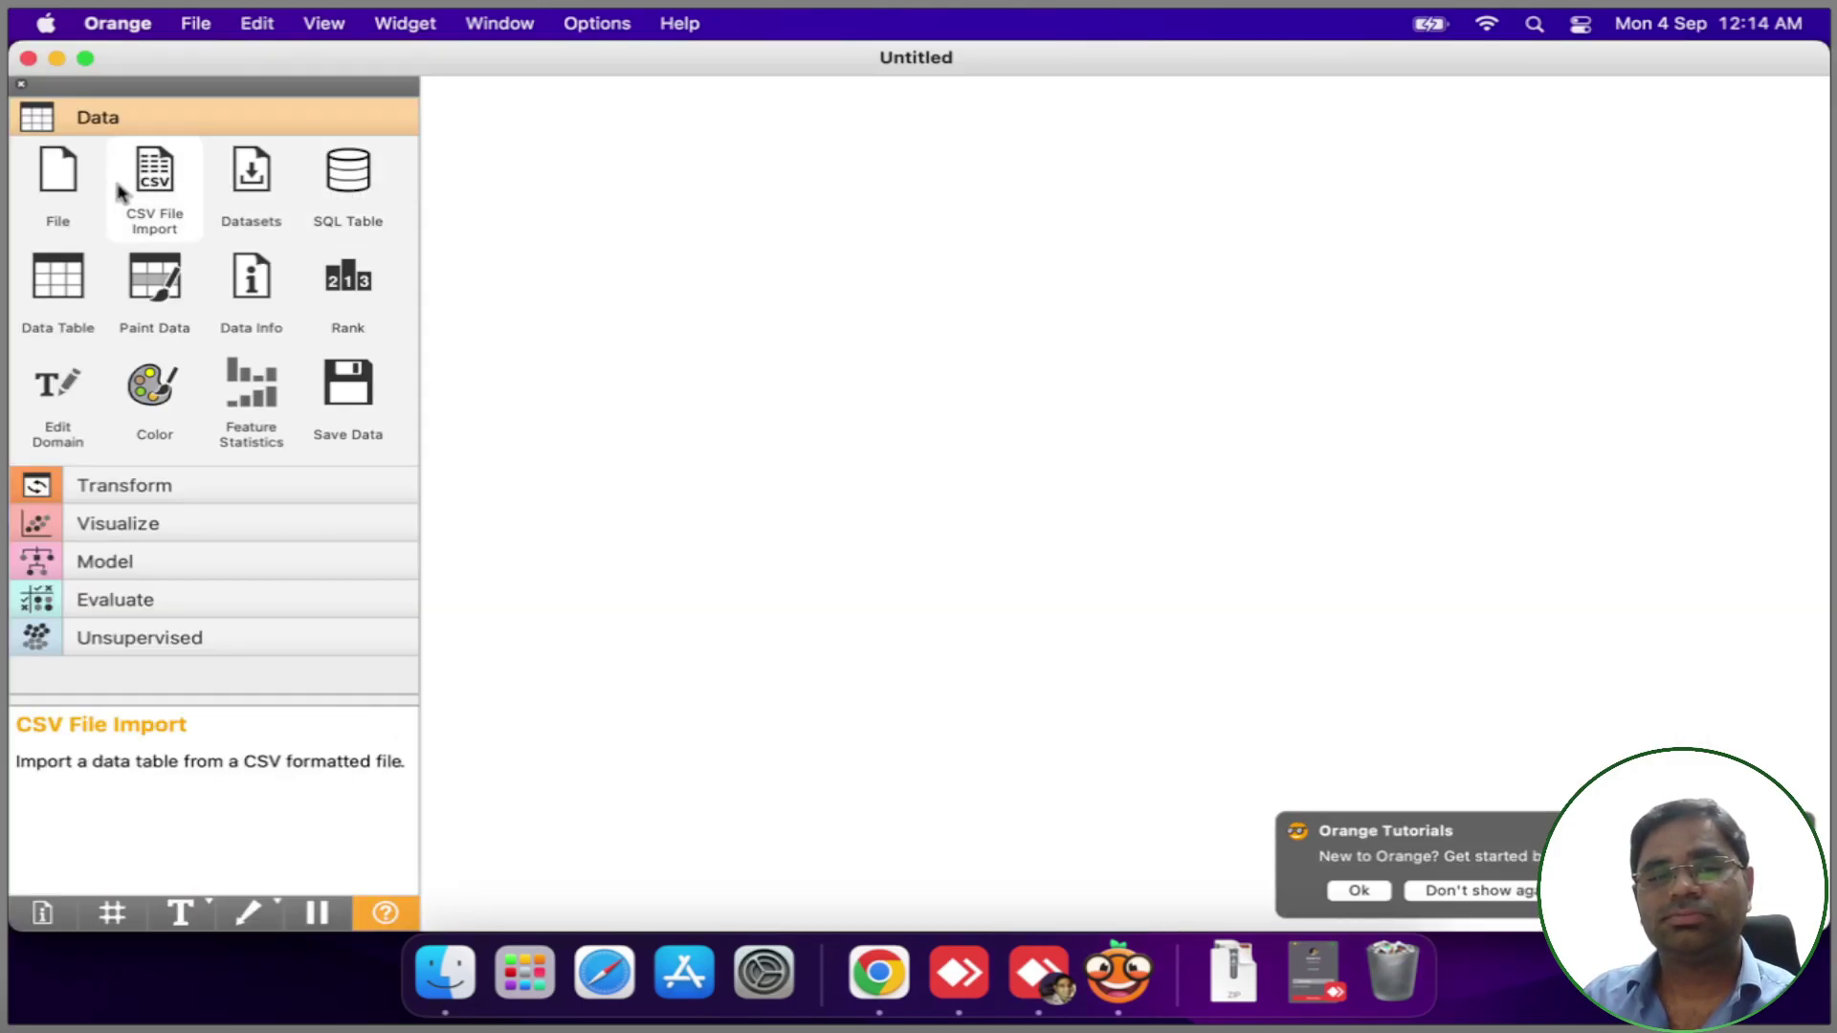
left_click_drag(81, 194, 525, 223)
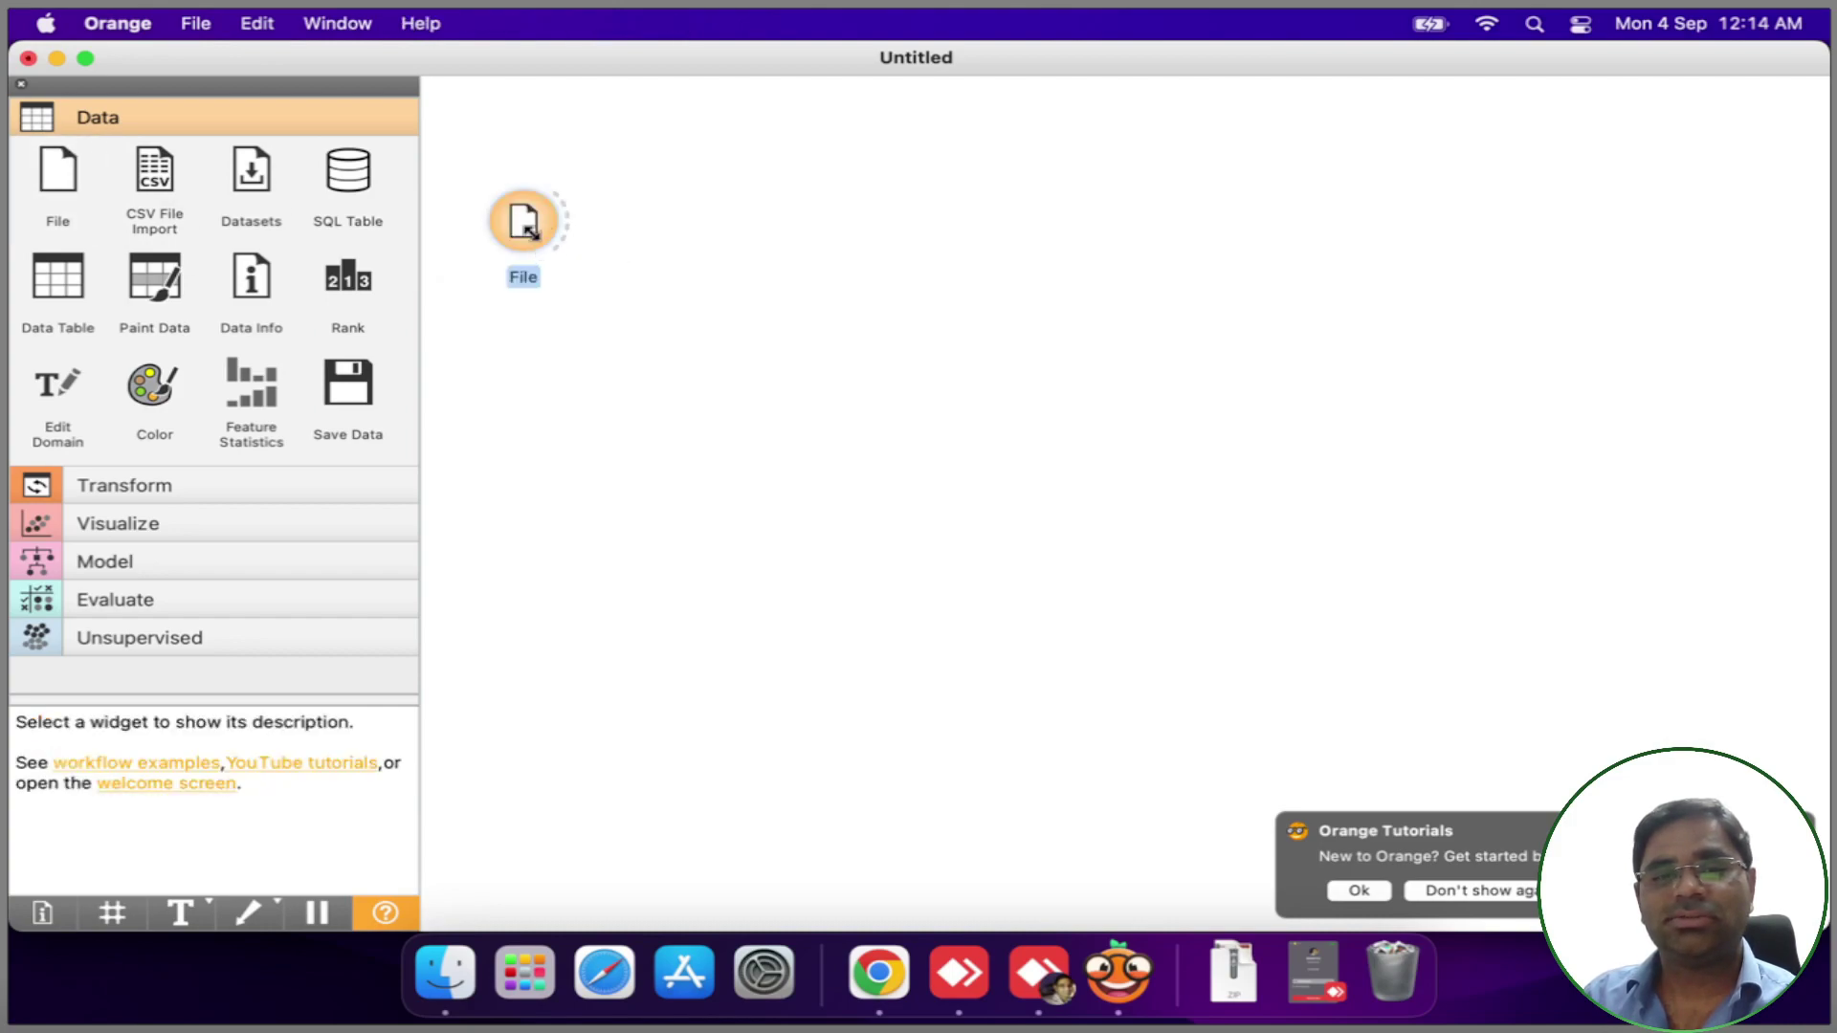
double_click(528, 234)
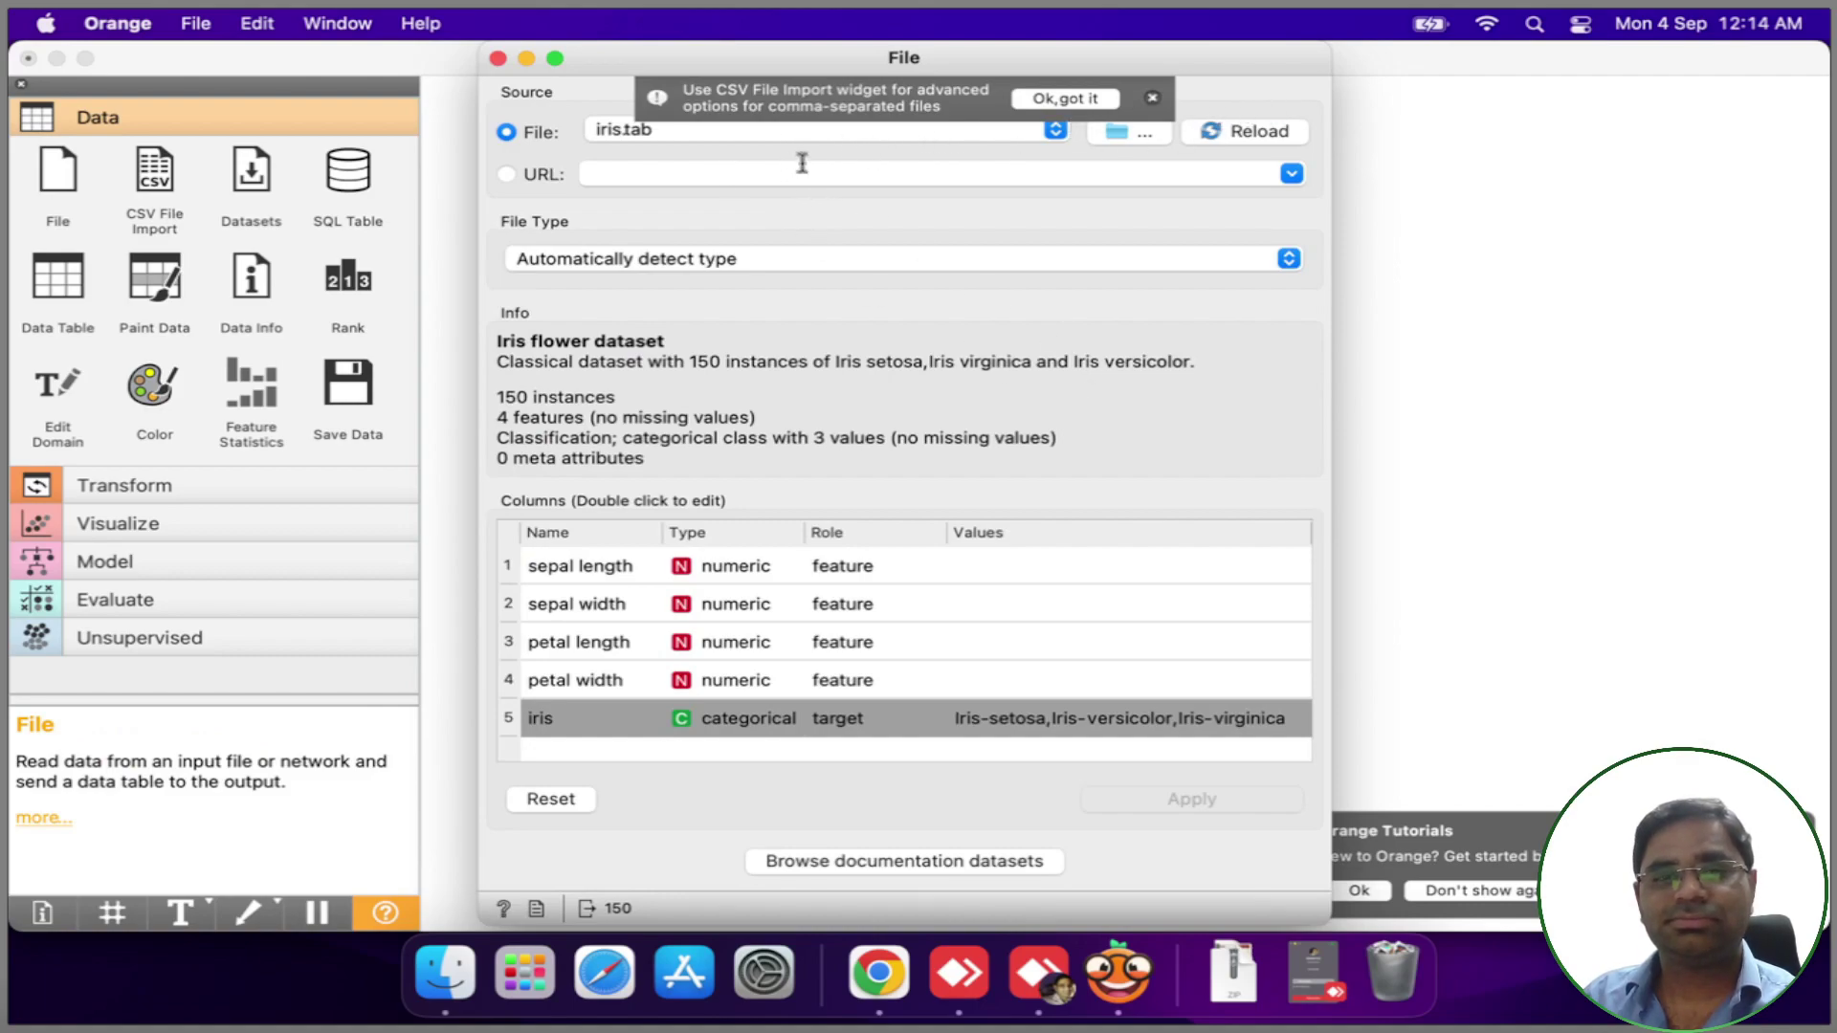
left_click(498, 58)
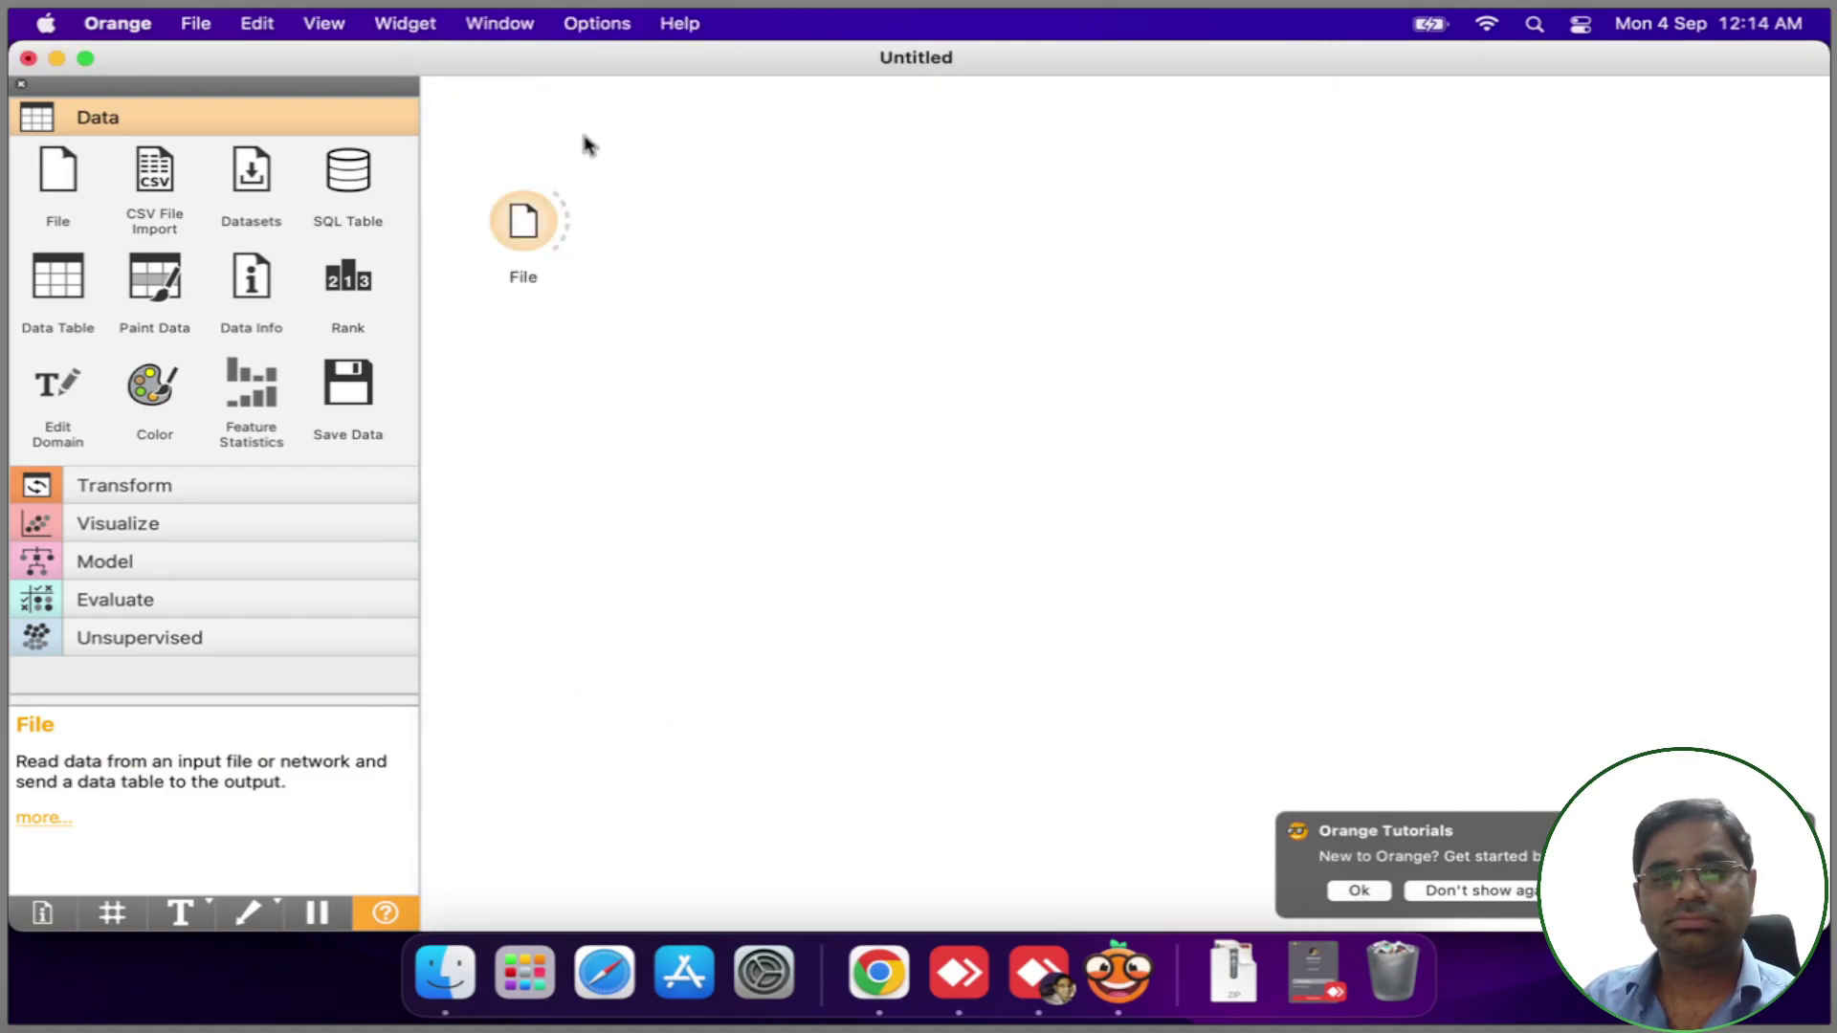
Link a Data Table to the File widget and inspect the 150 iris instances.
left_click_drag(570, 197, 661, 186)
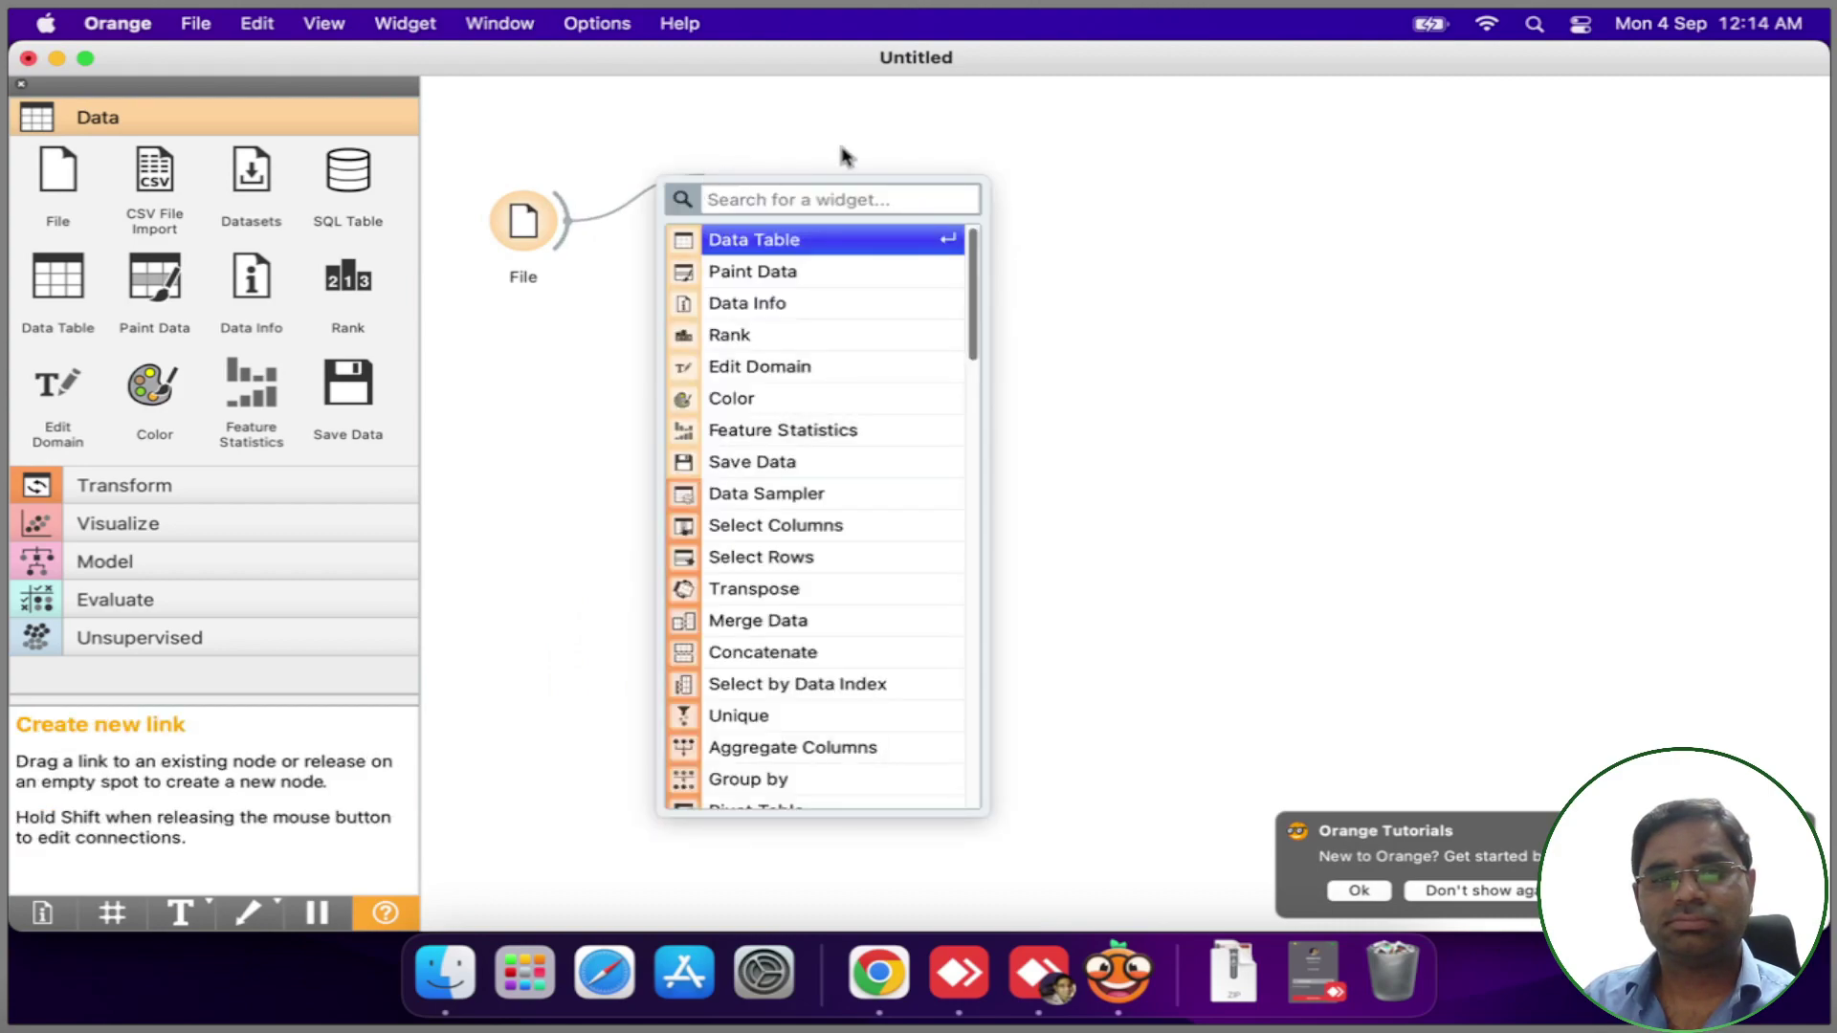
left_click(828, 252)
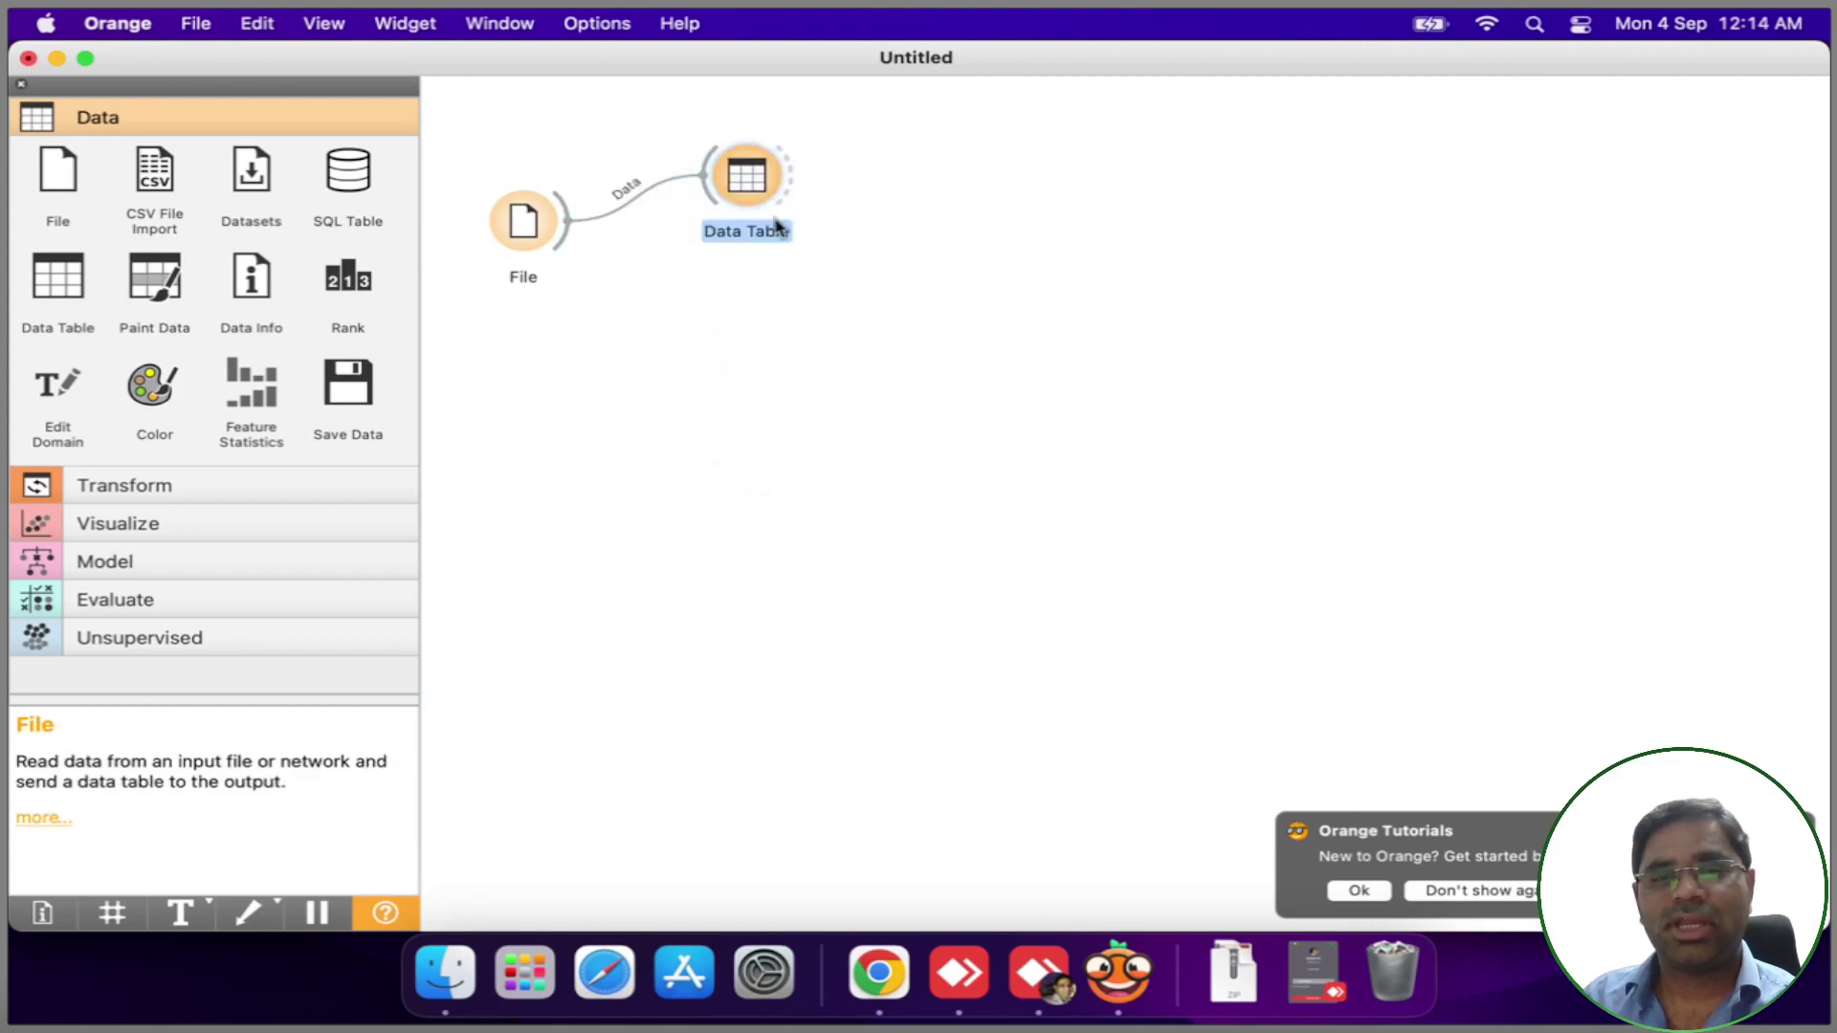
double_click(771, 191)
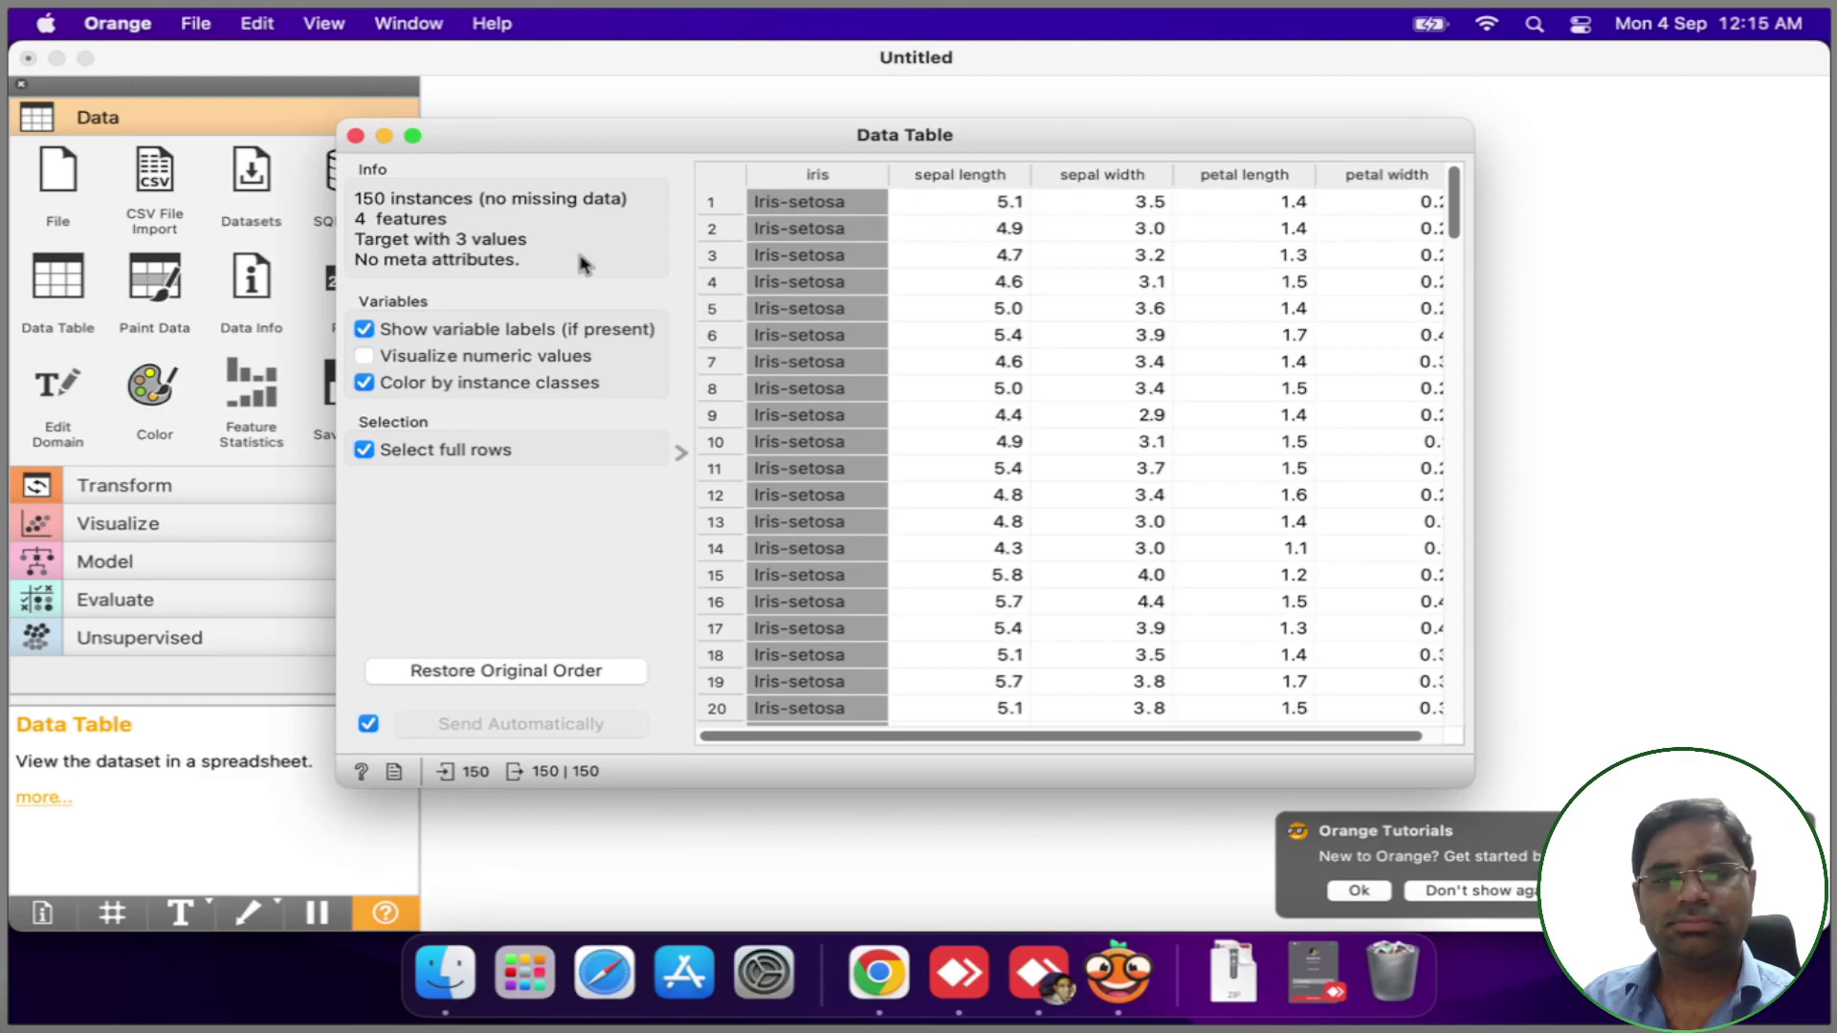
left_click(355, 135)
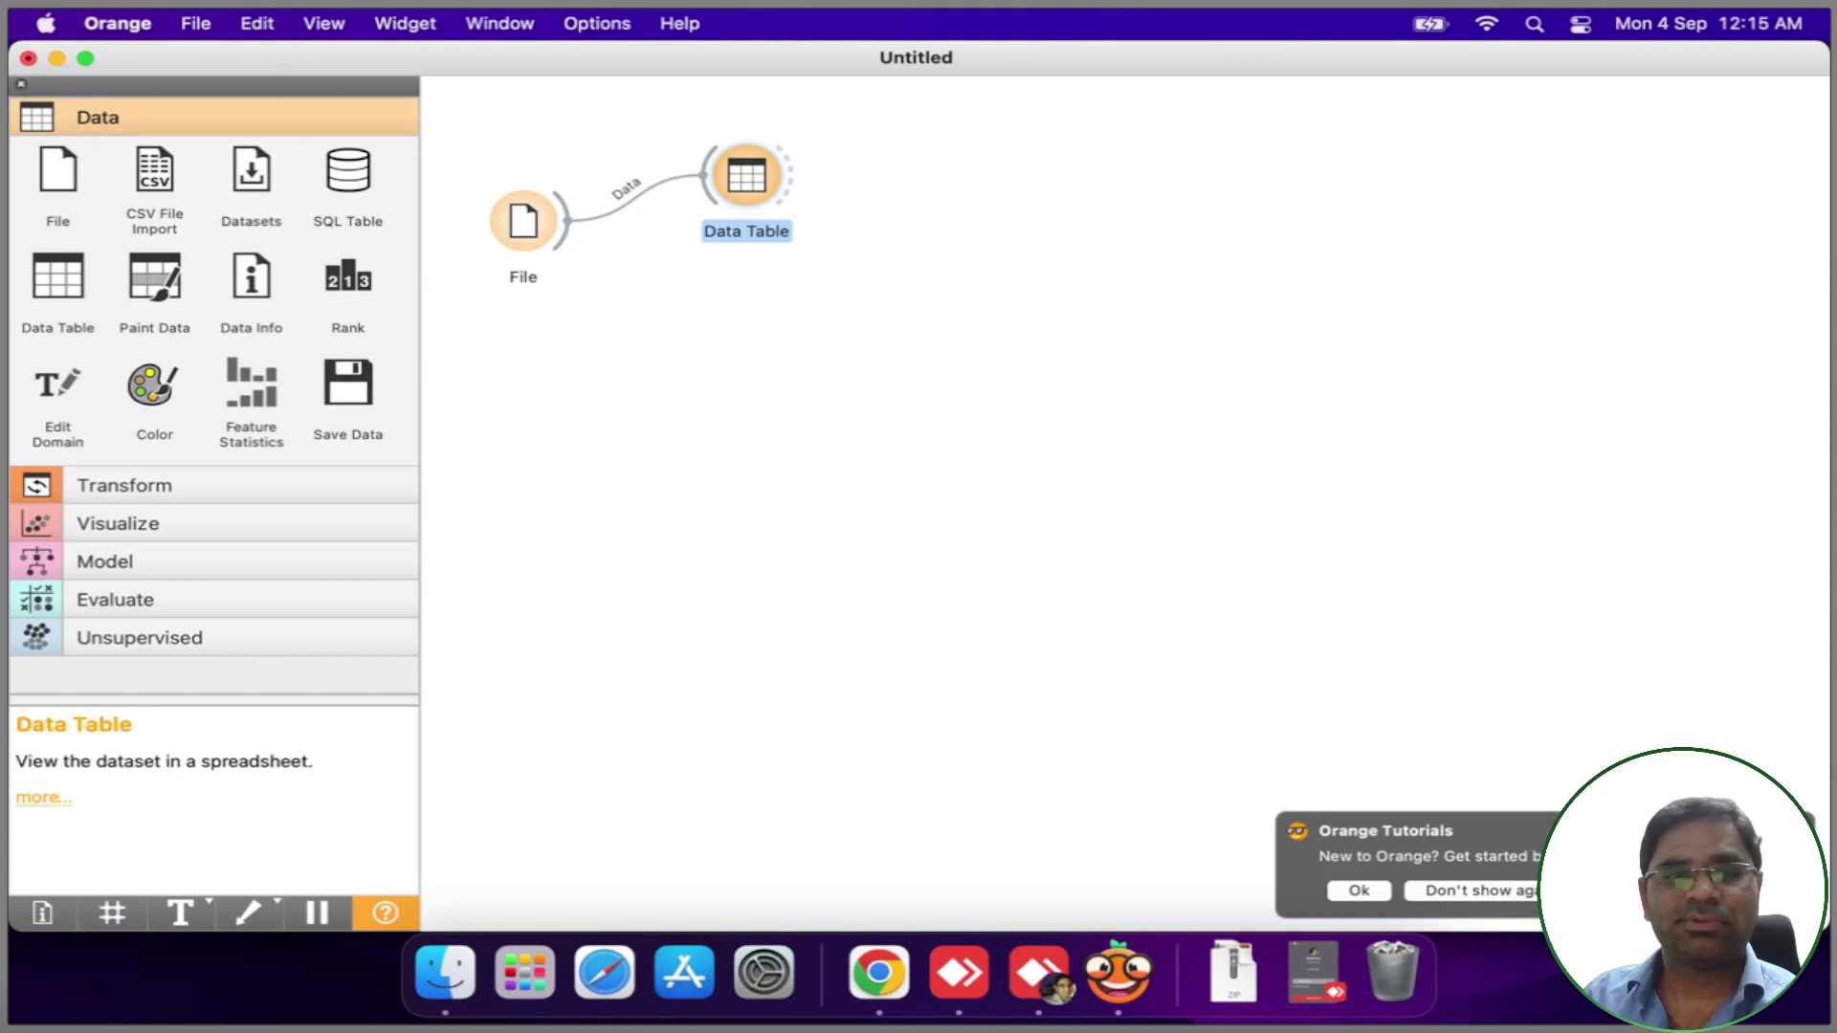
Quit Orange without saving and close the Applications, Chrome and installer windows.
left_click(29, 61)
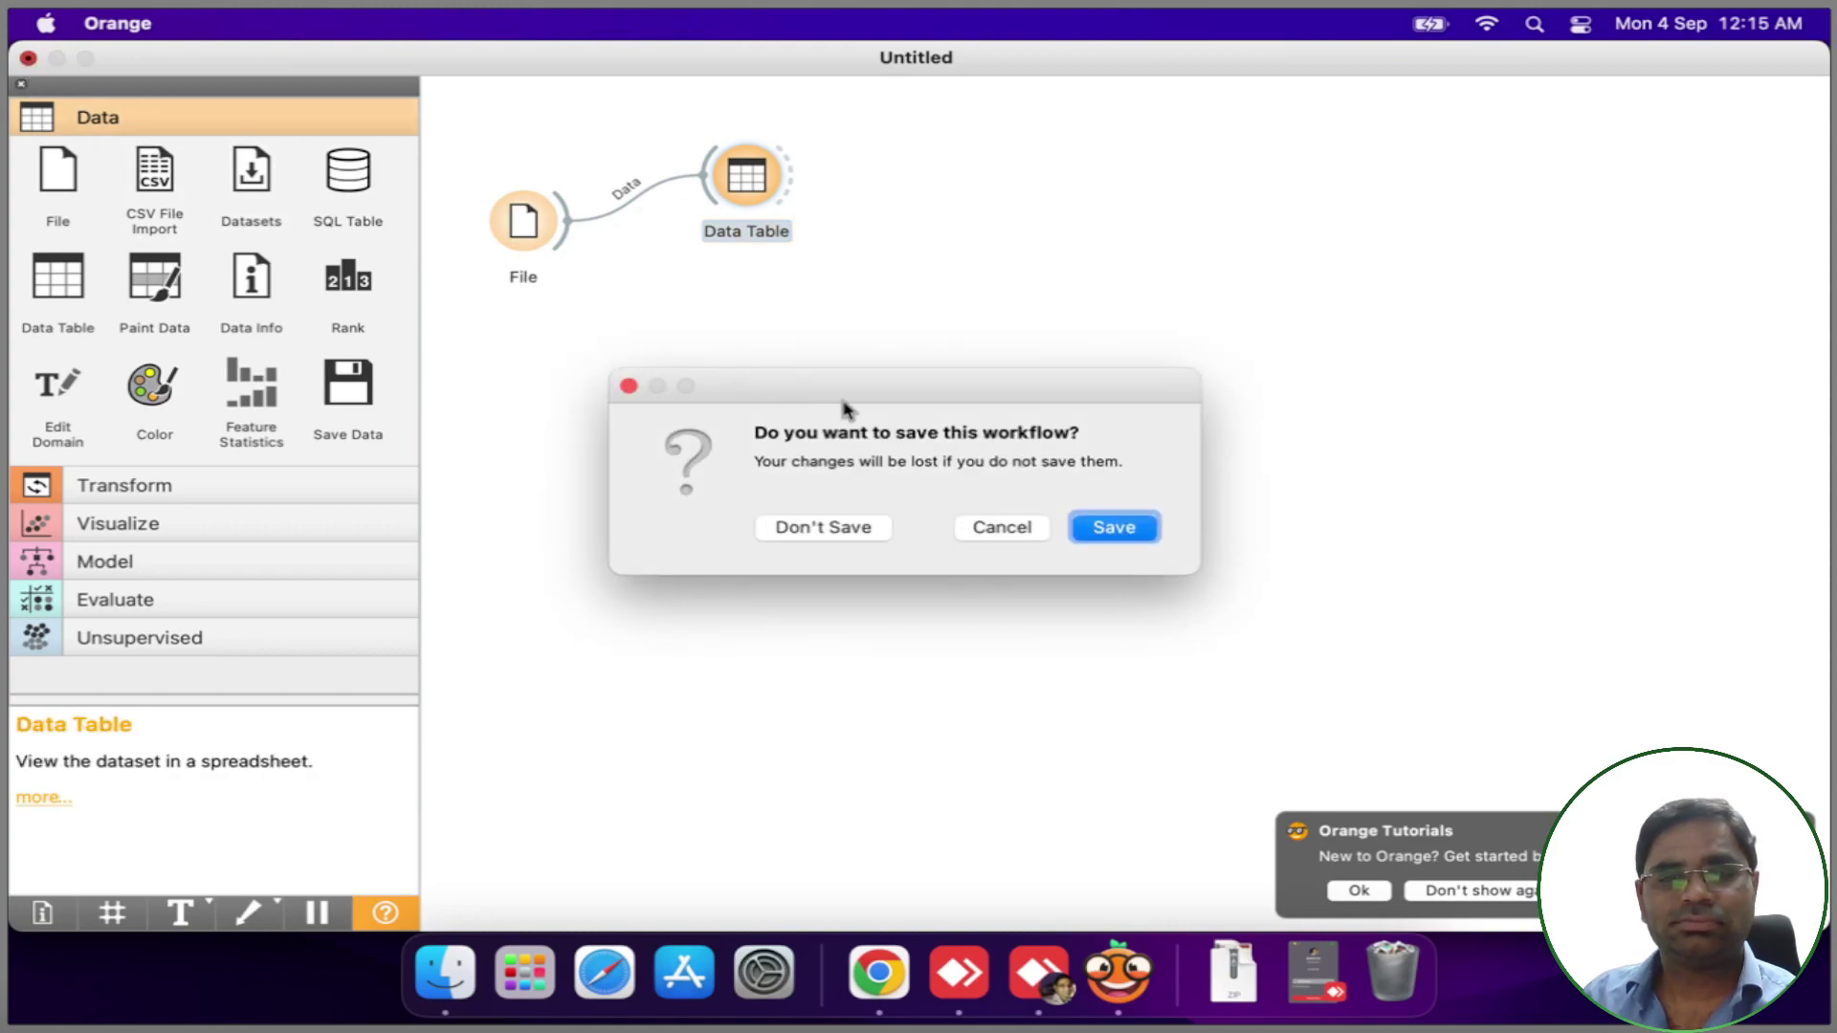
left_click(880, 536)
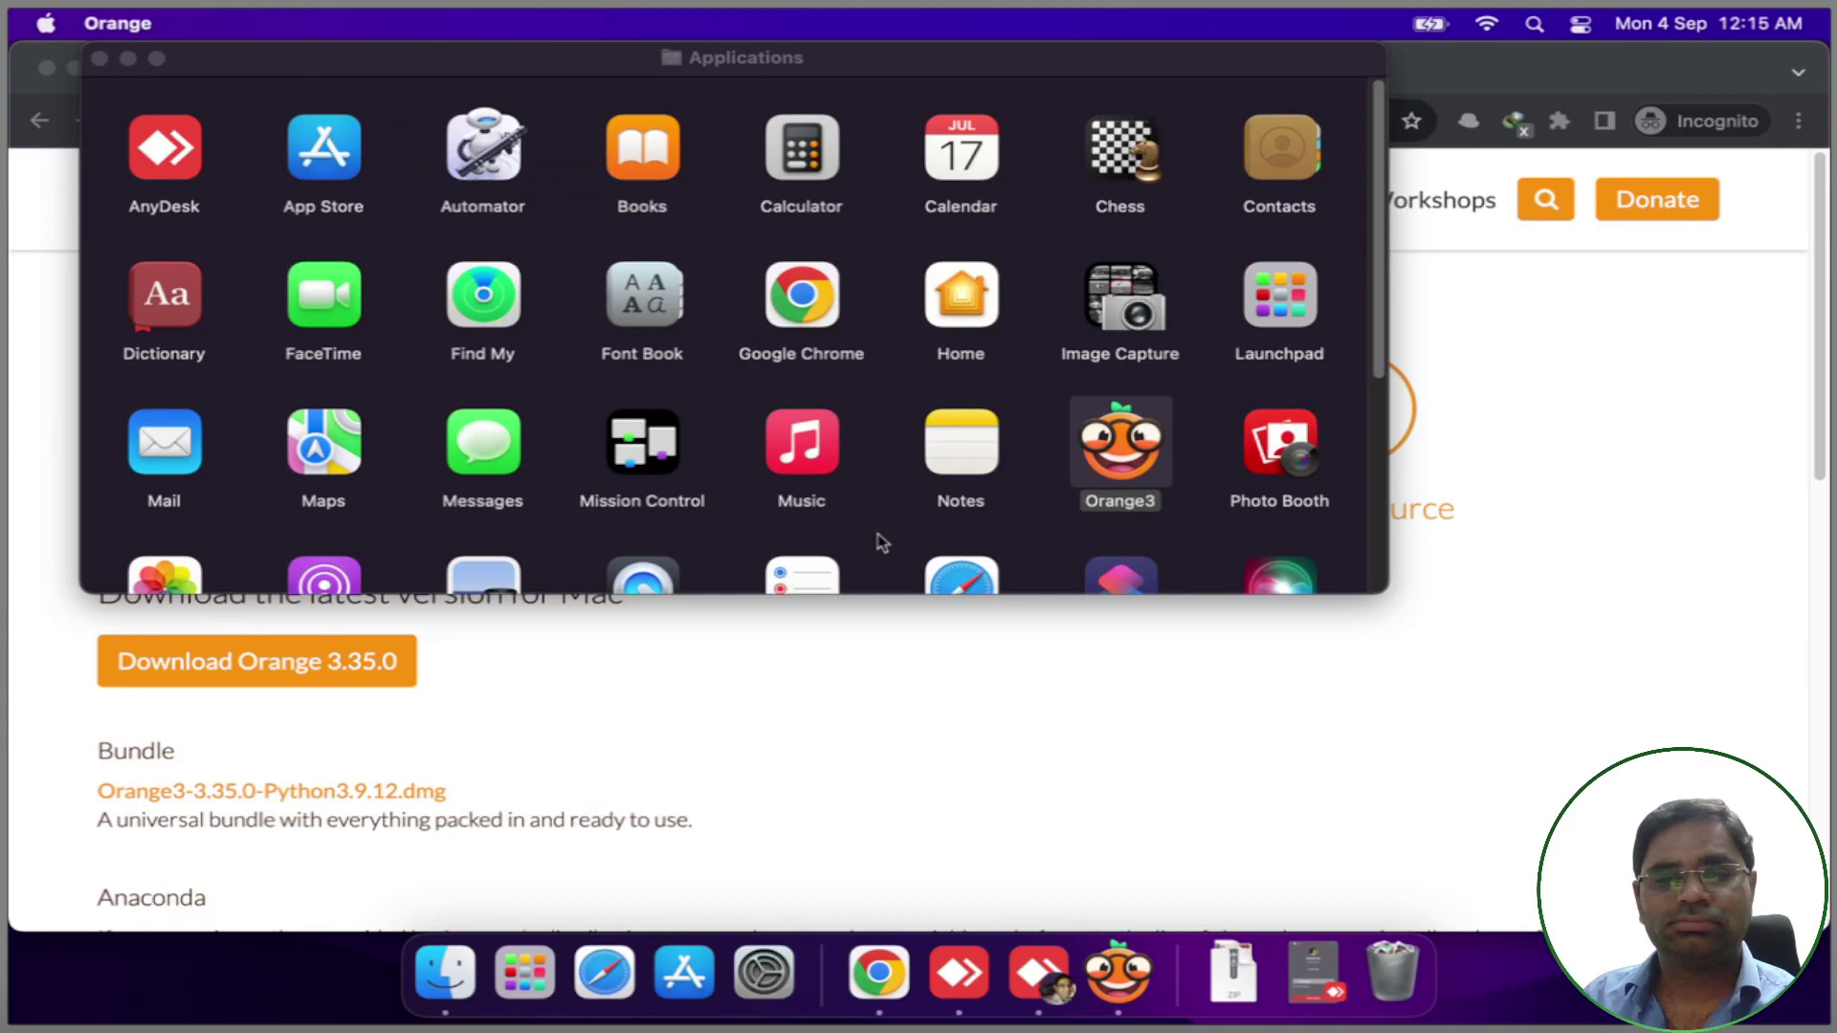
left_click(100, 58)
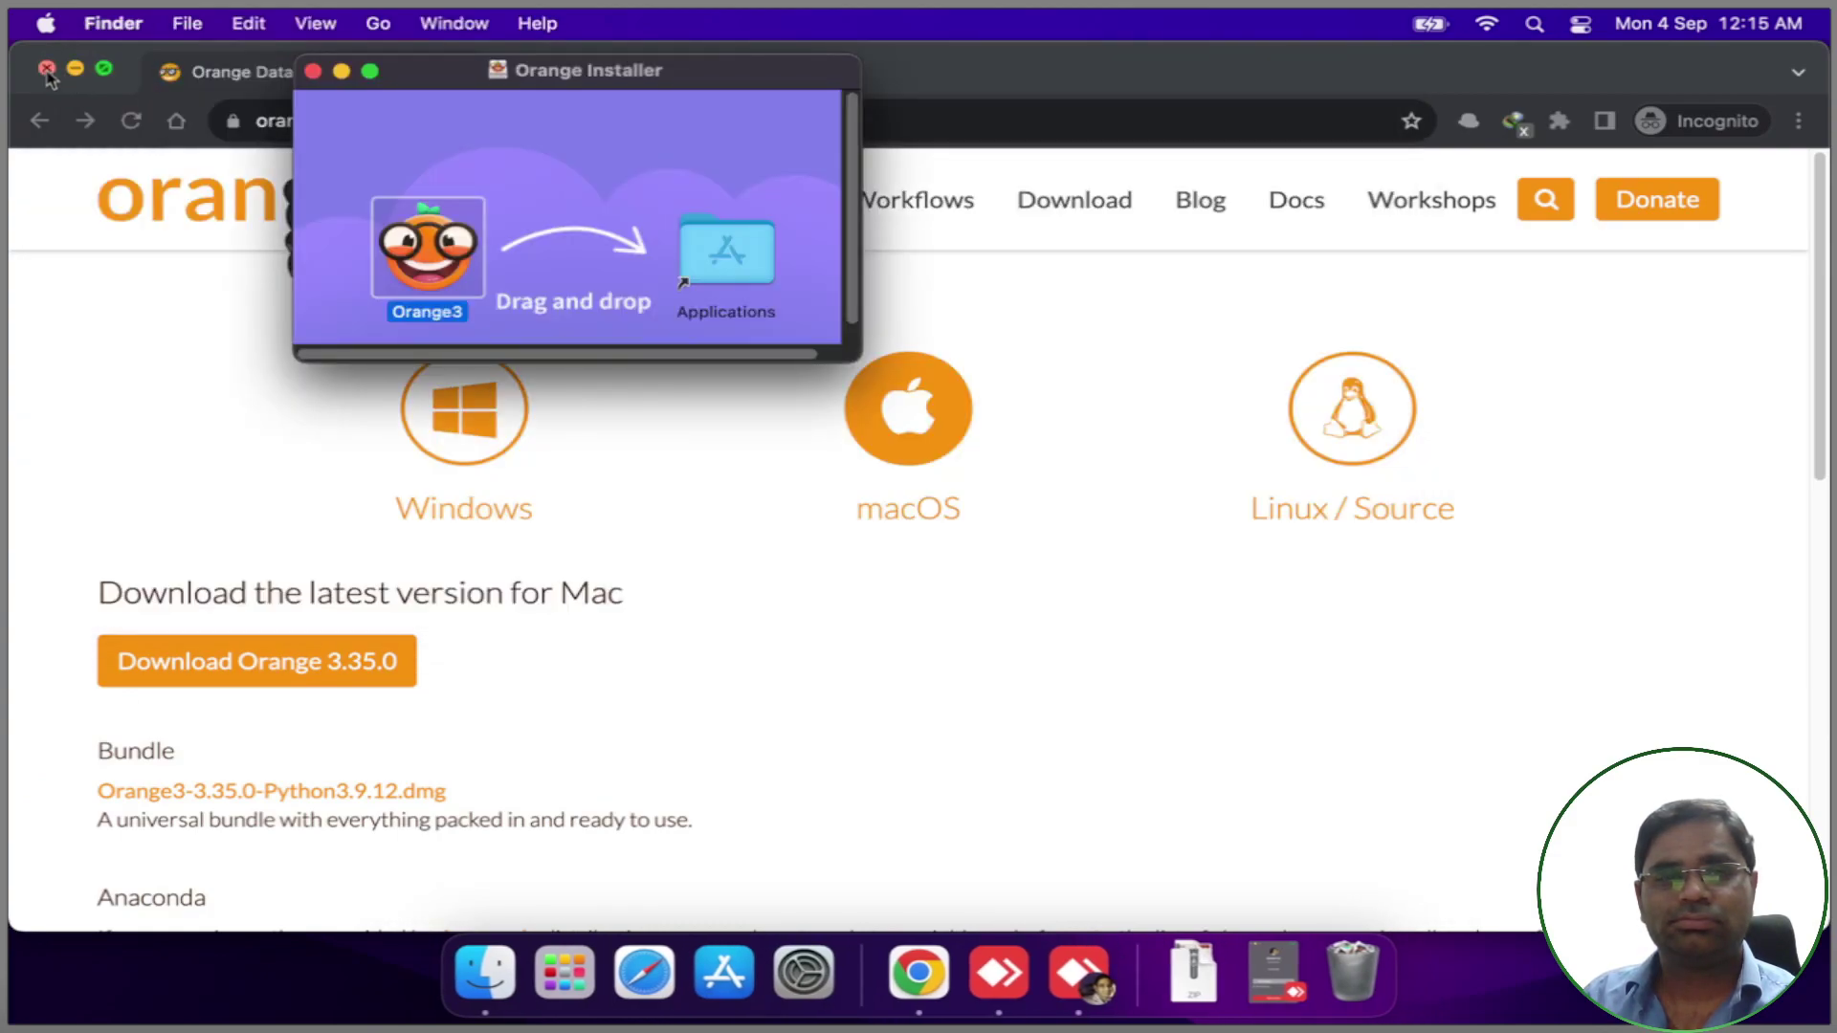
left_click(47, 69)
left_click(311, 72)
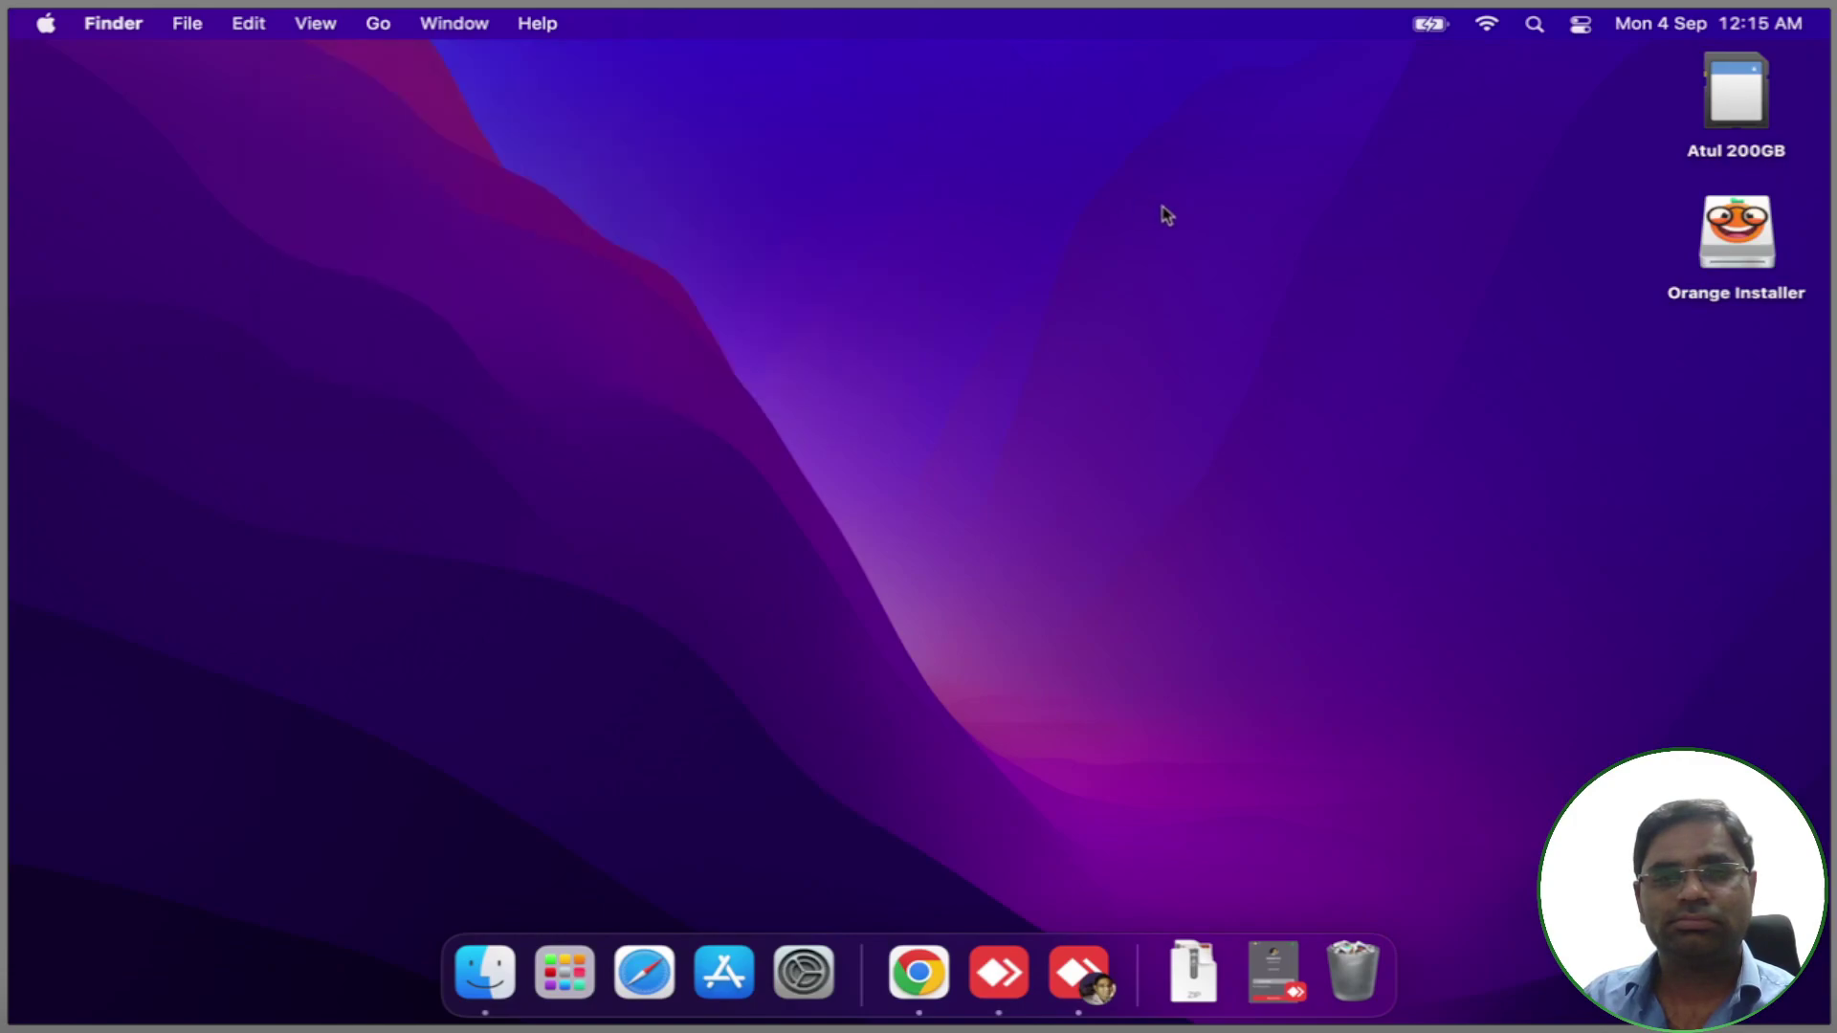
Eject the Orange Installer disk from the desktop.
right_click(1741, 263)
right_click(1741, 263)
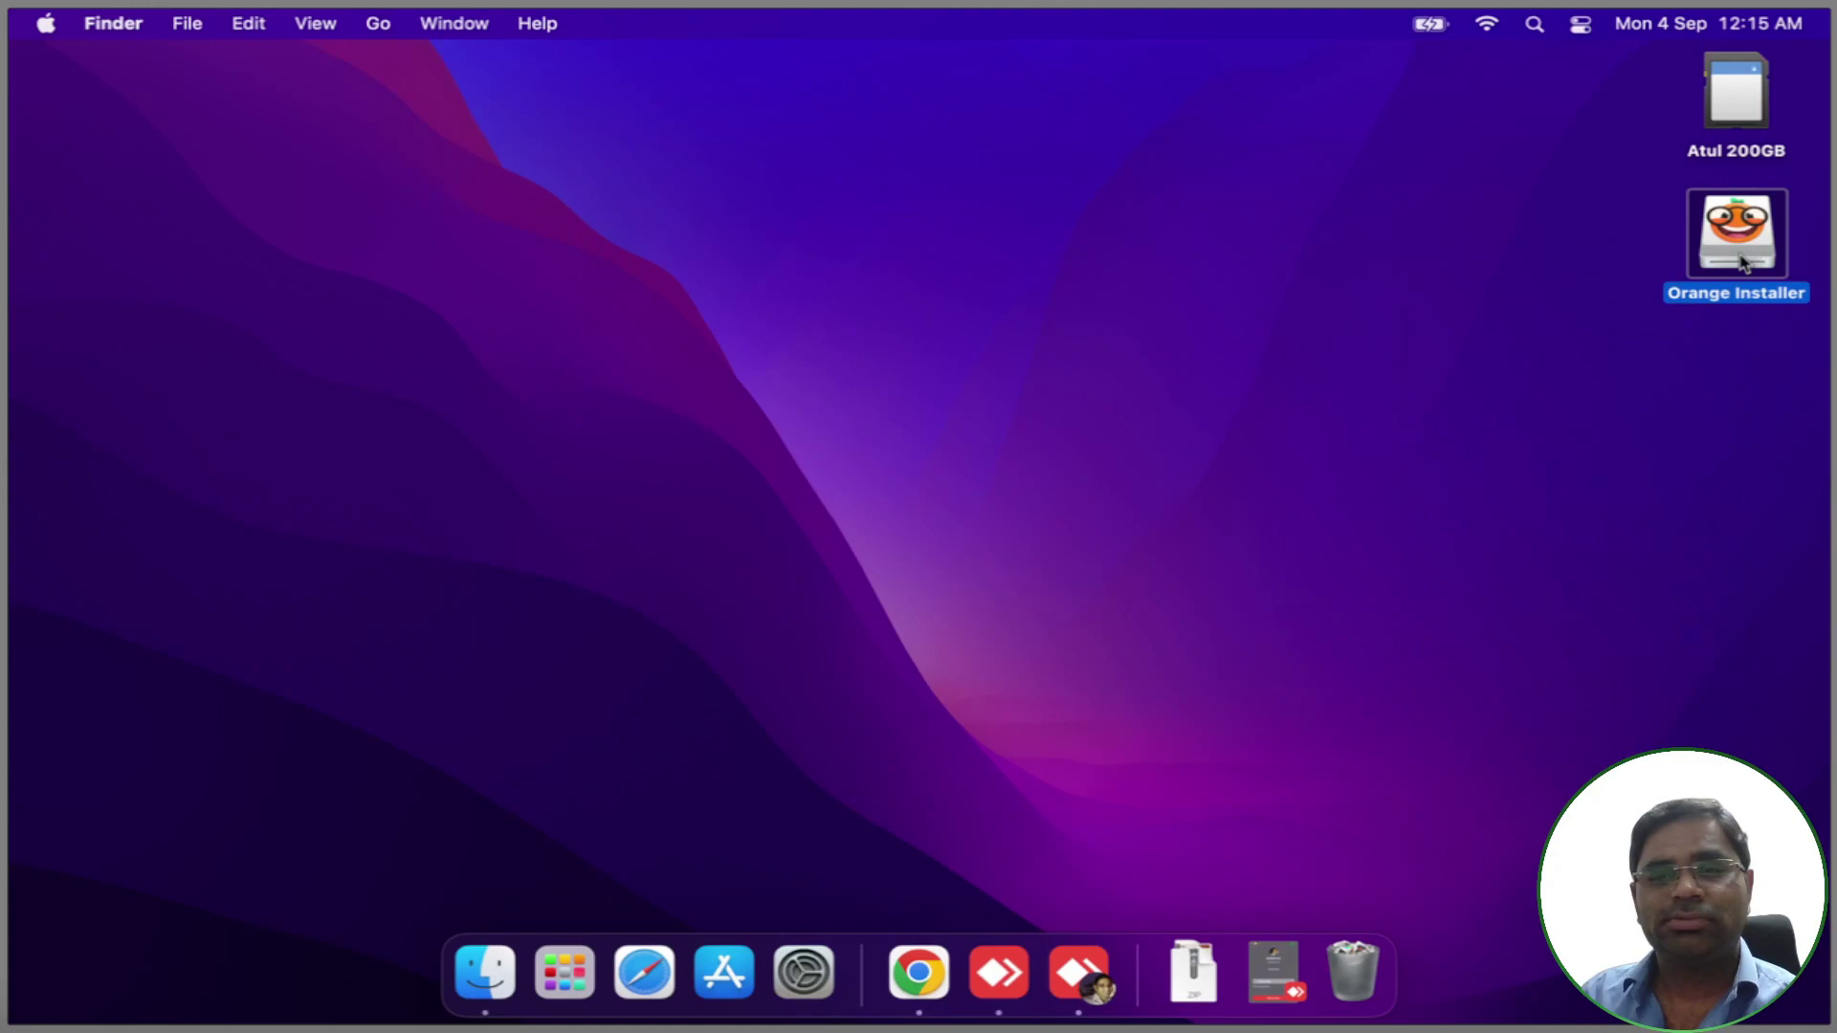
right_click(1741, 264)
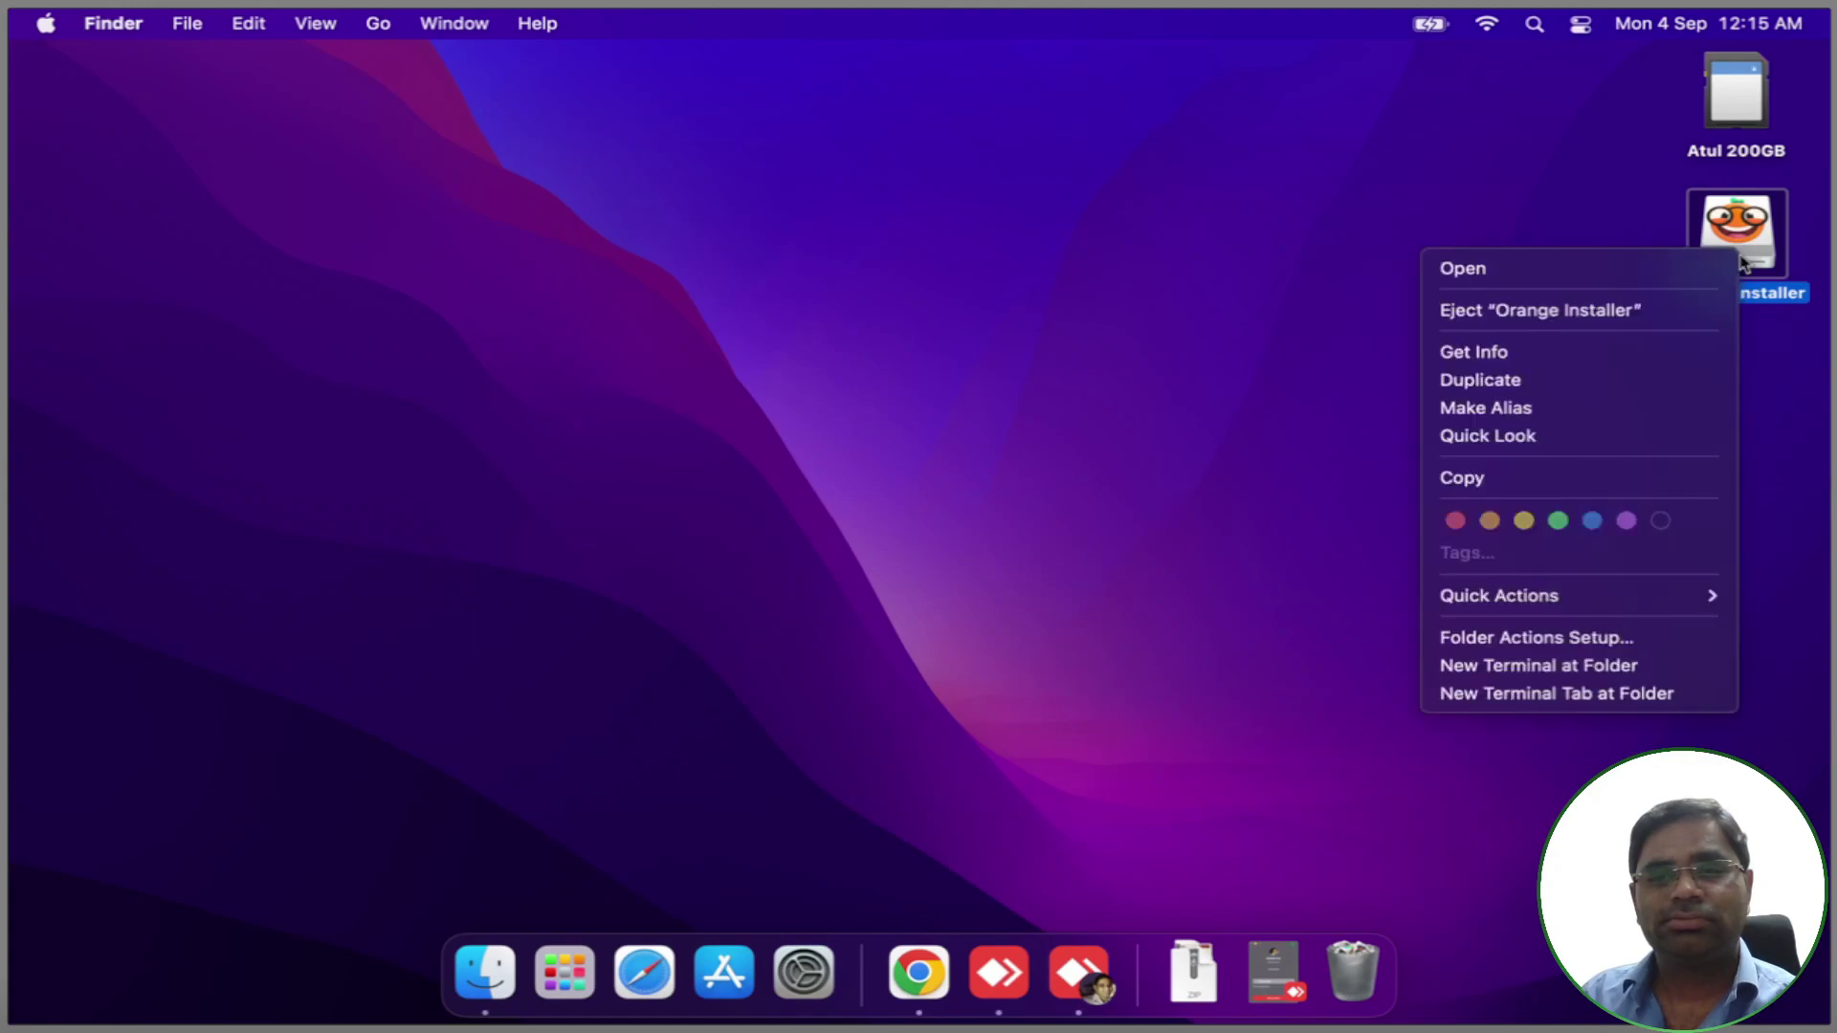
left_click(1714, 311)
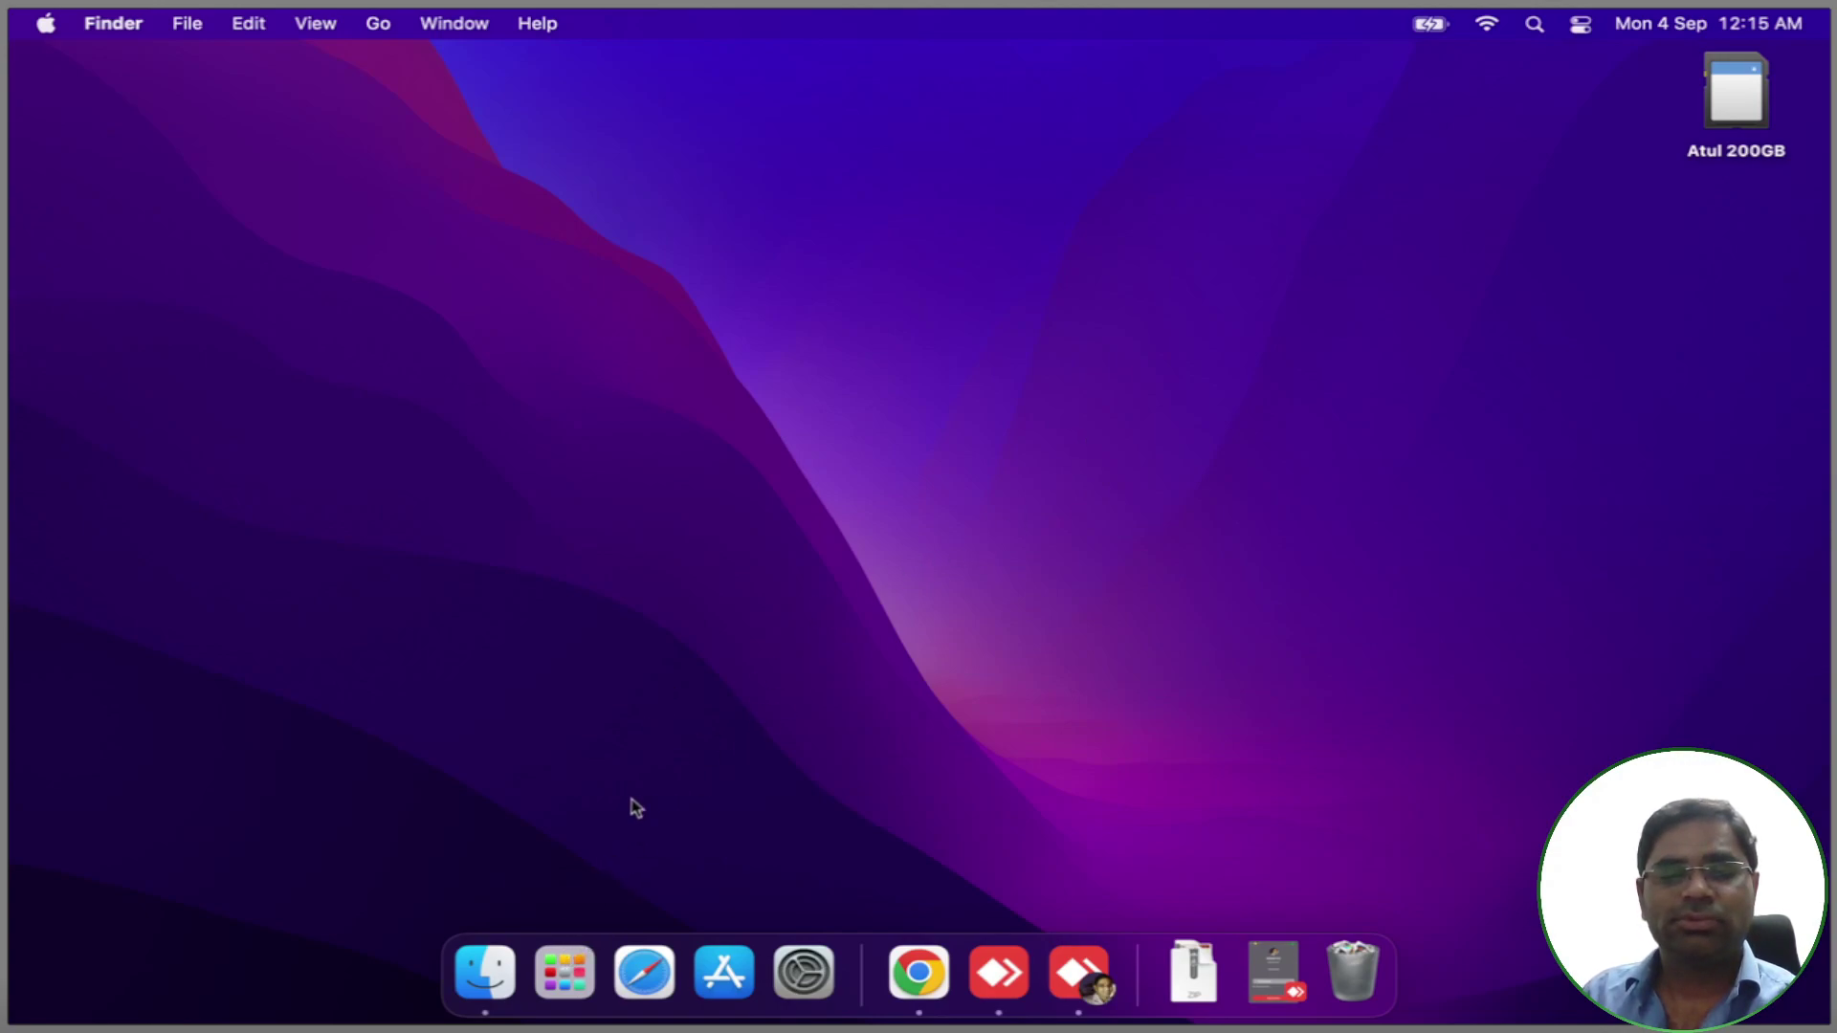
left_click(581, 969)
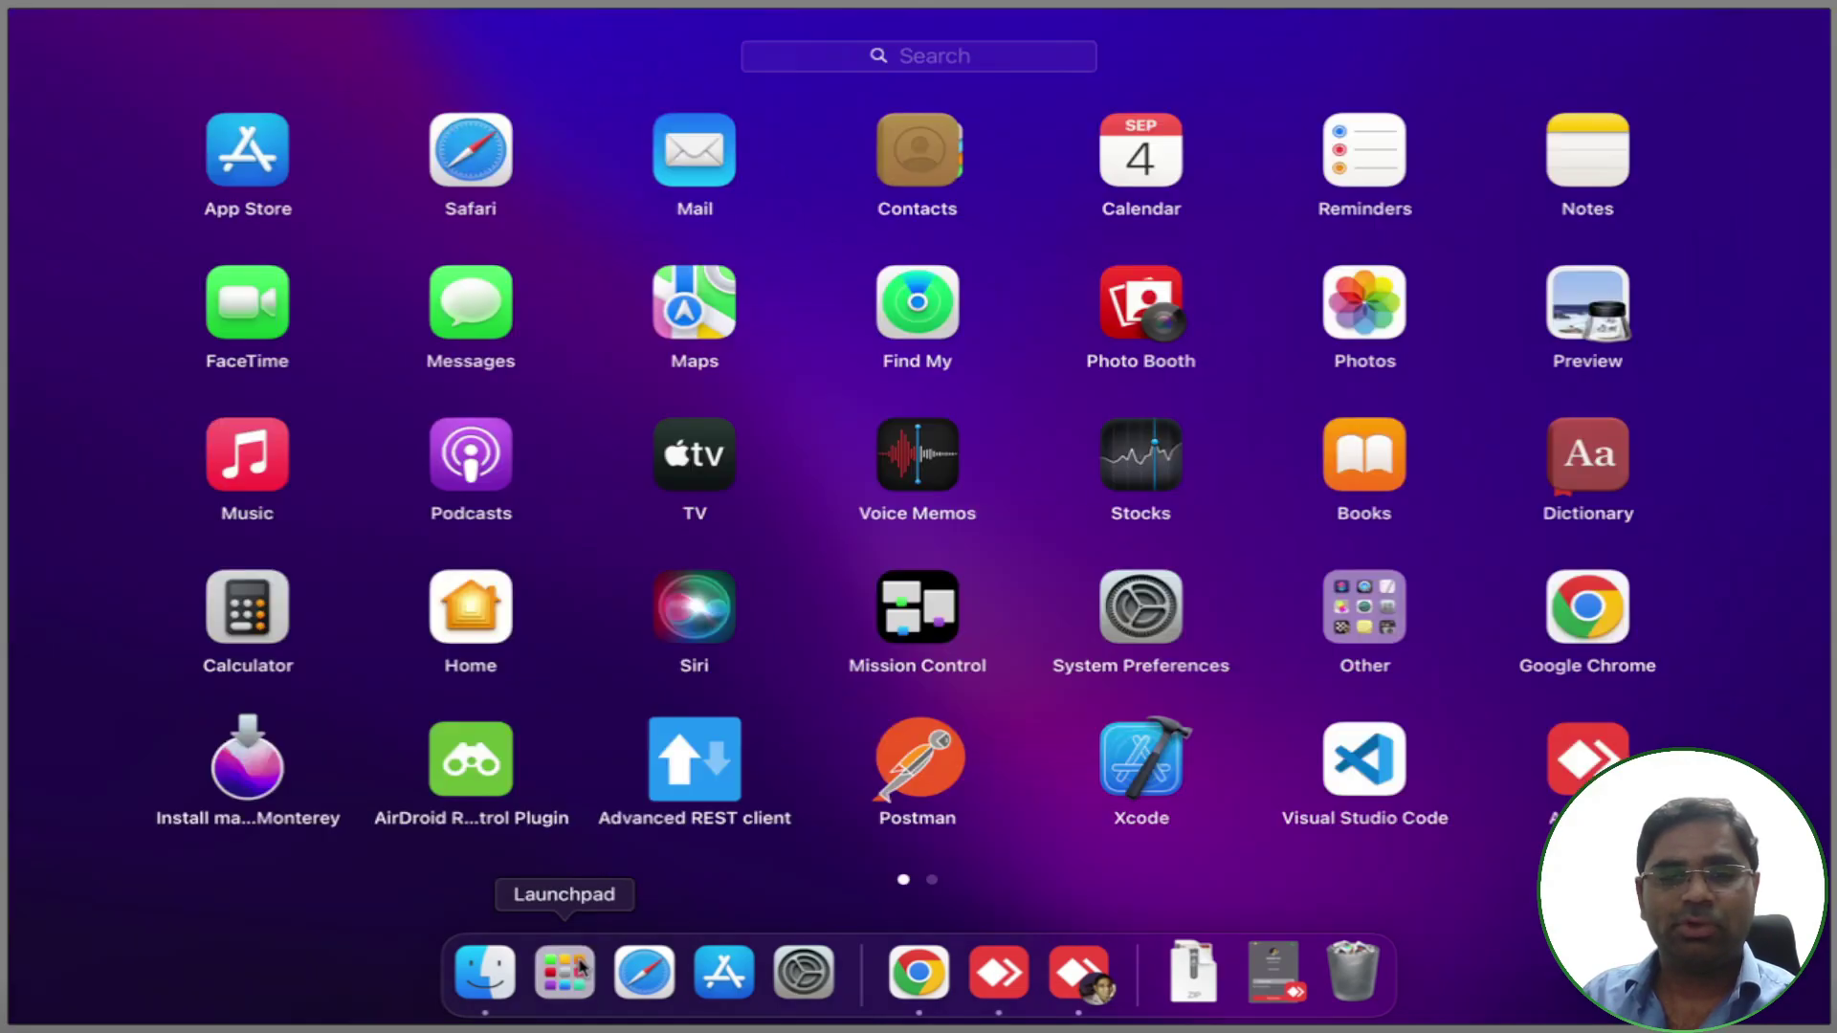
left_click_drag(1202, 594, 381, 669)
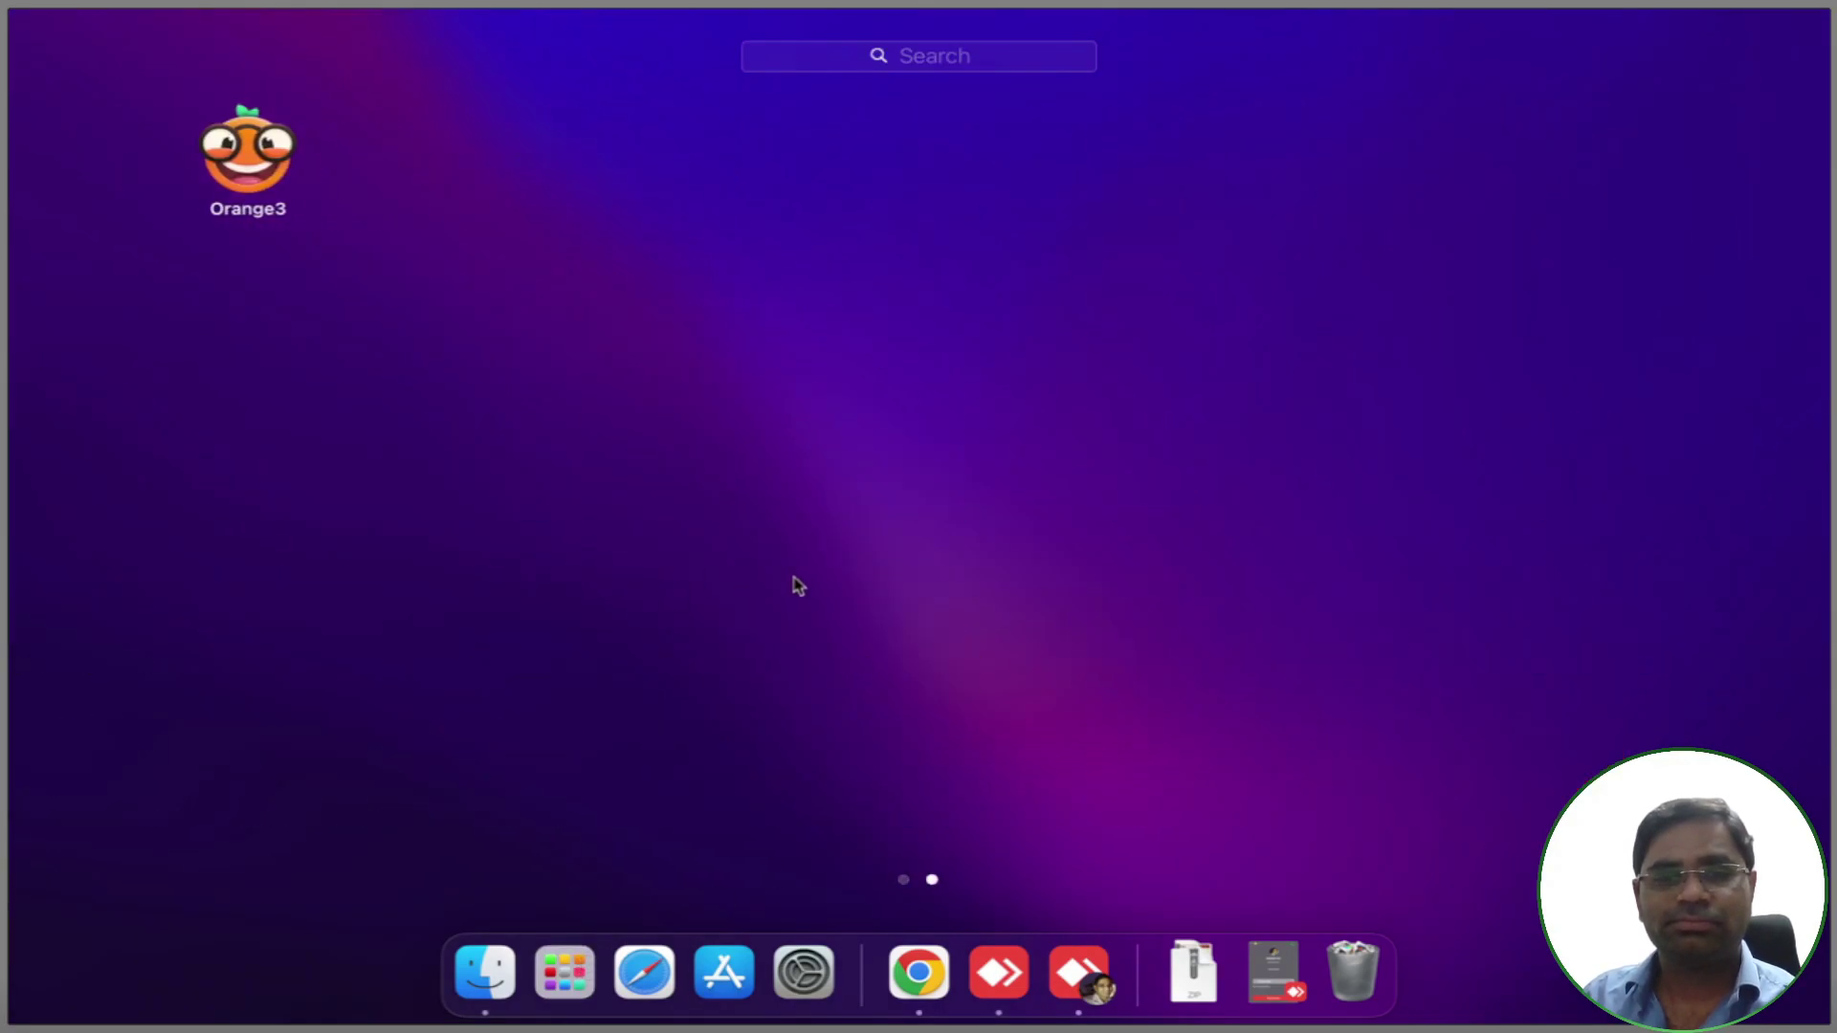
left_click(222, 196)
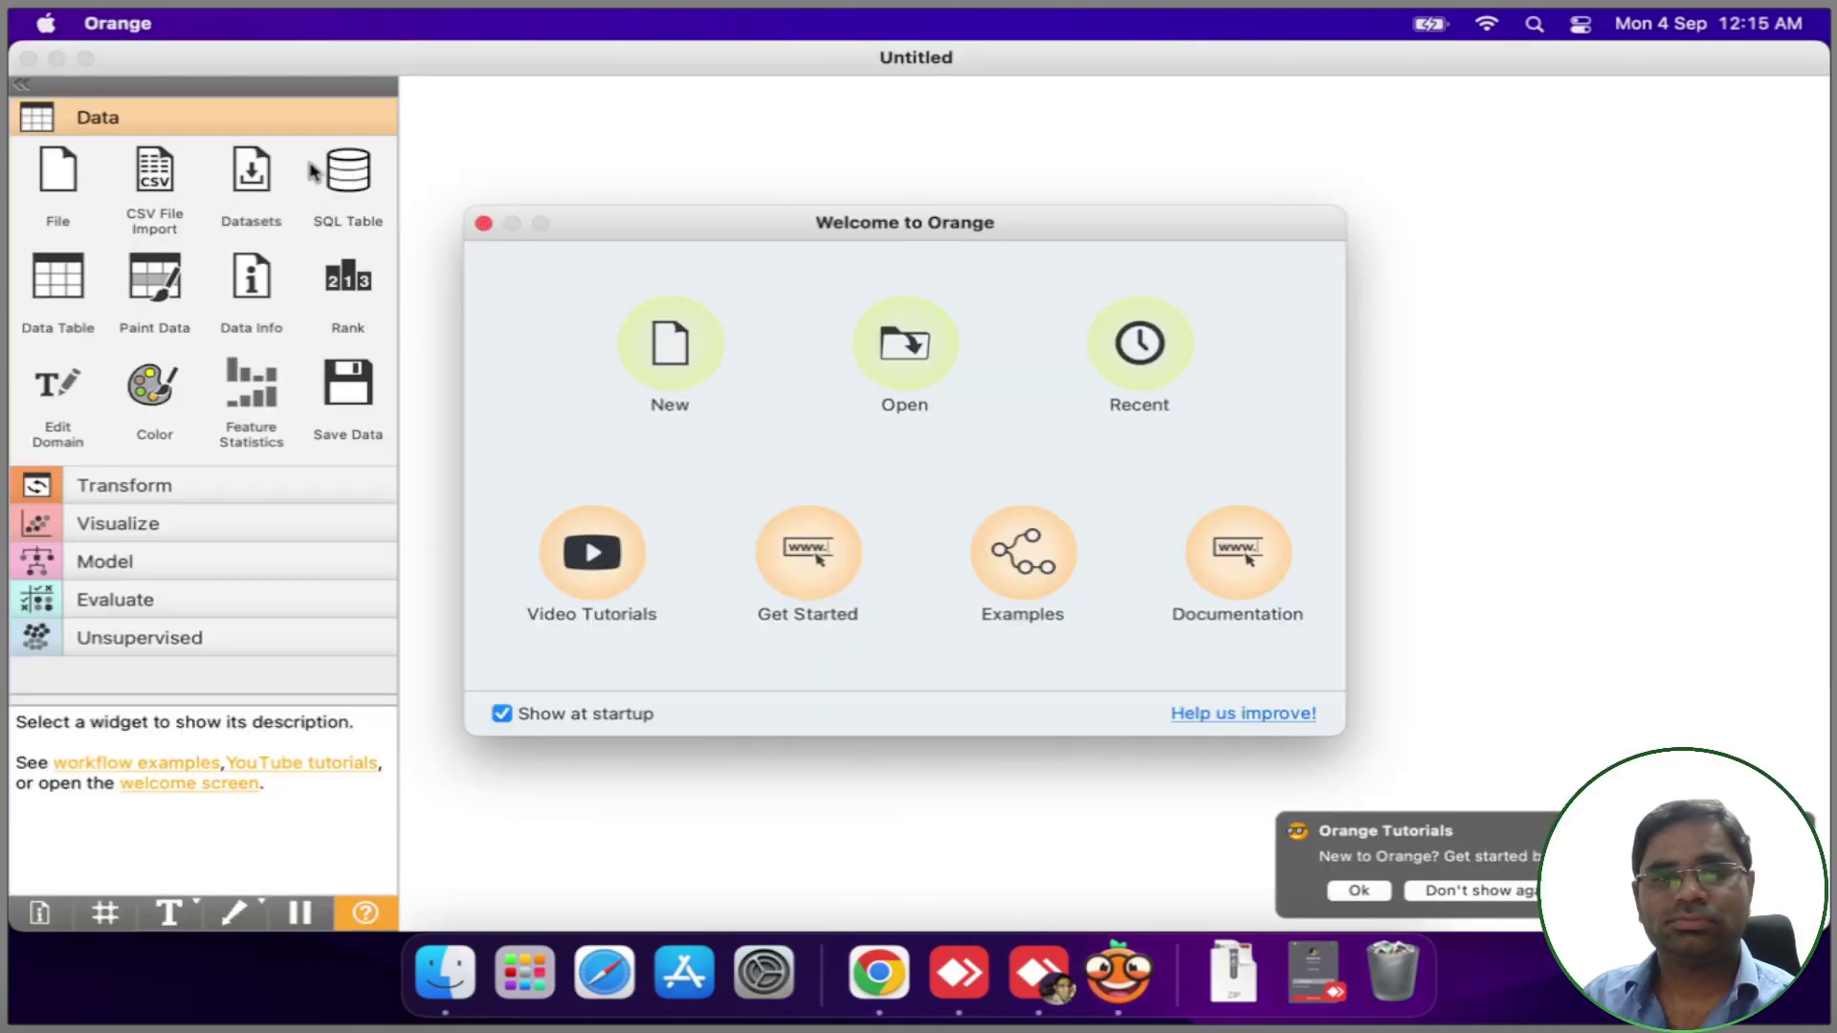
left_click(482, 224)
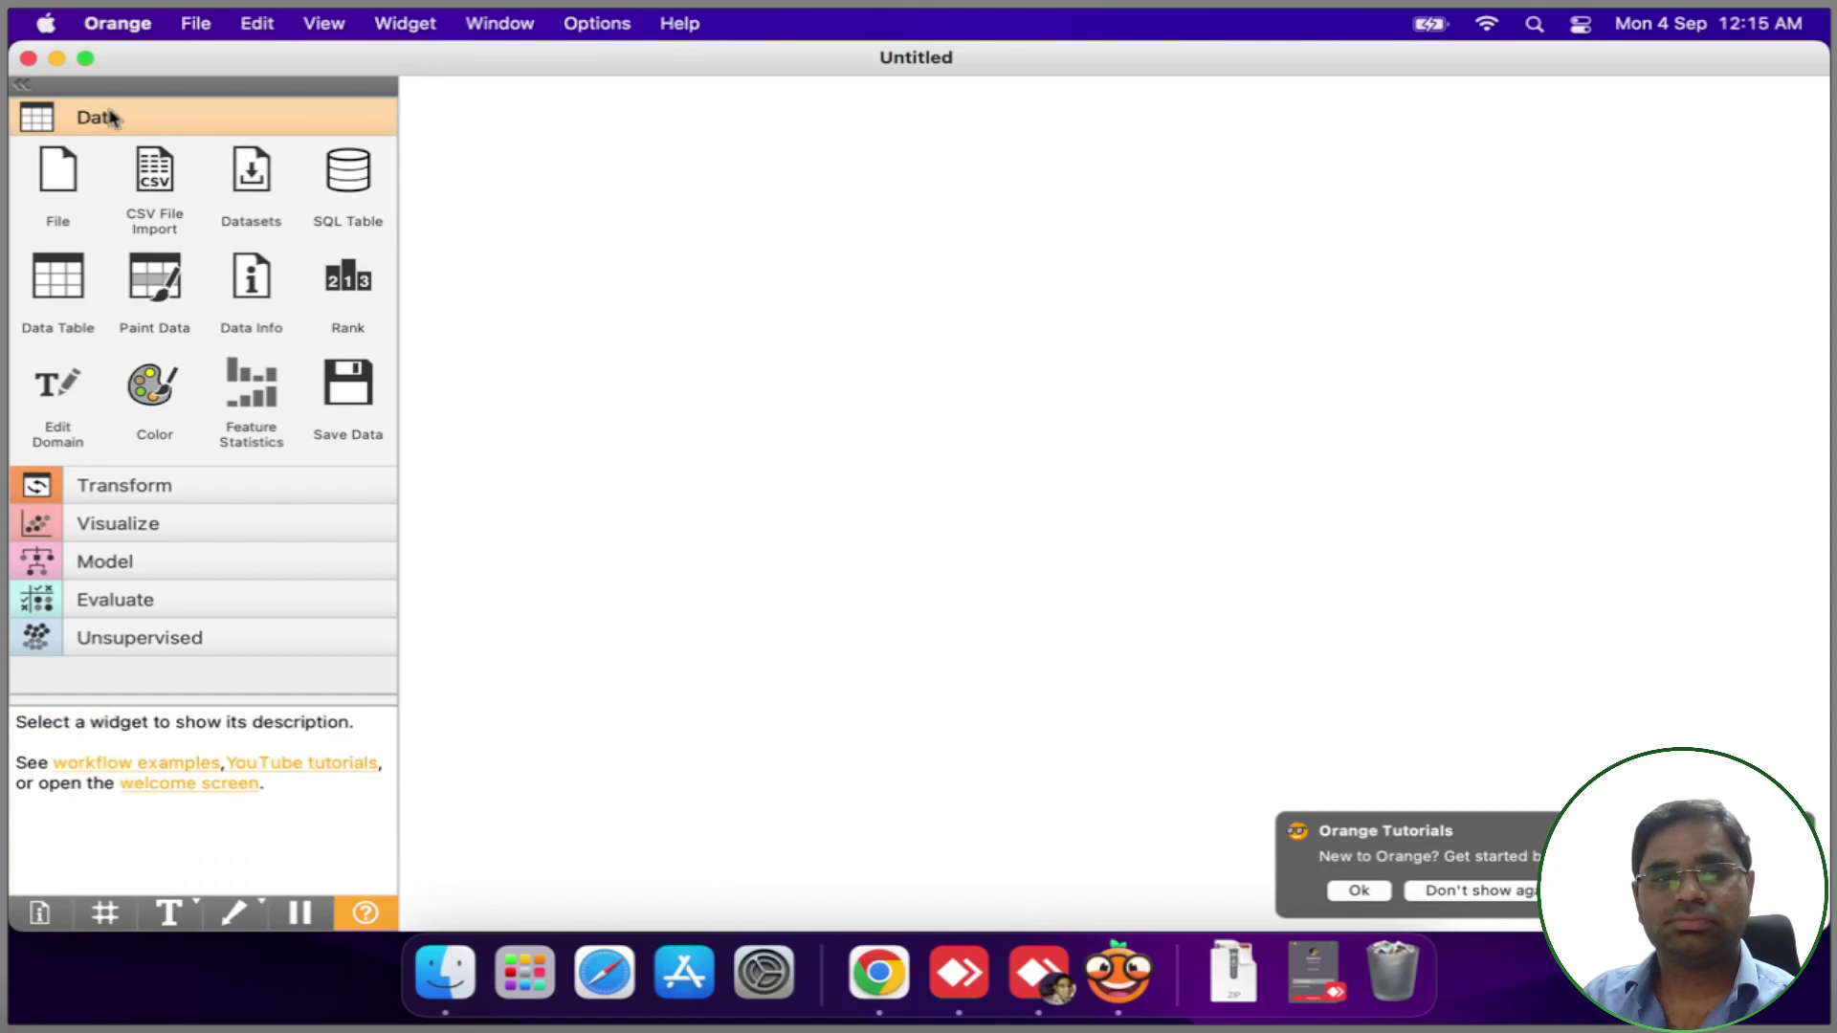
left_click(27, 58)
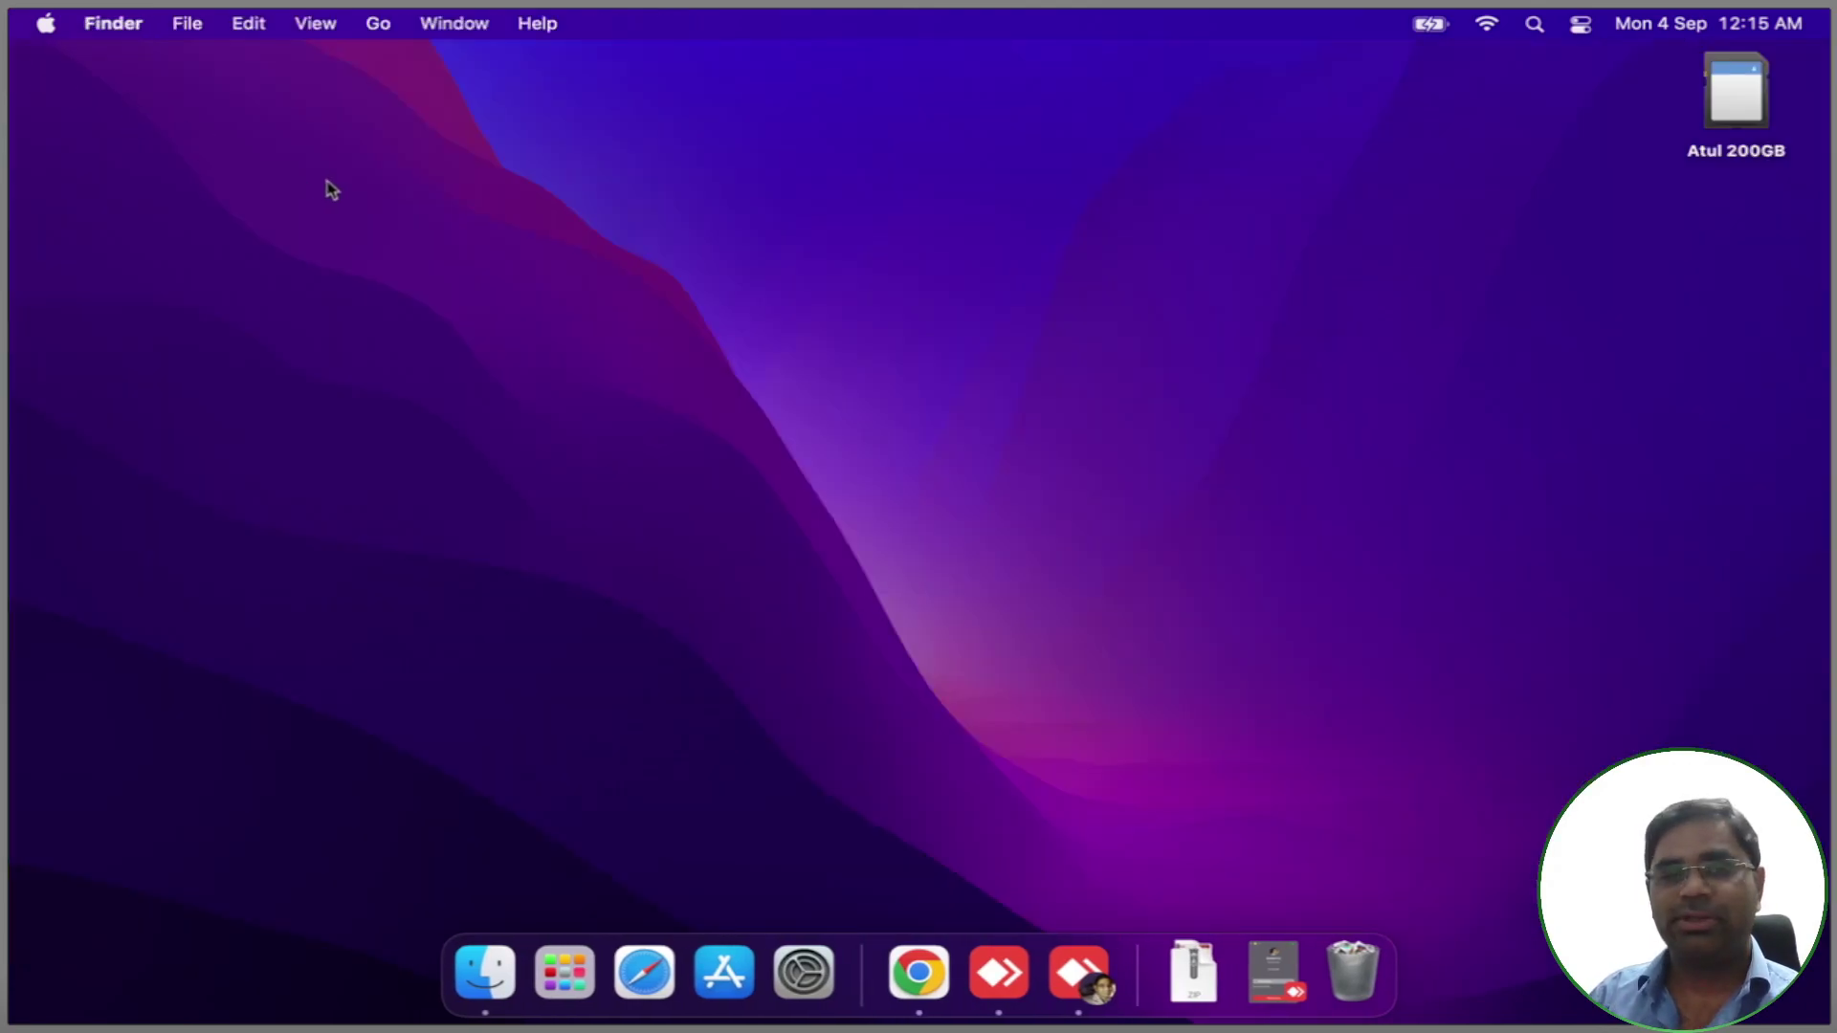
Launch Orange3 through a Spotlight search and dismiss its Welcome to Orange dialog.
key("super+space")
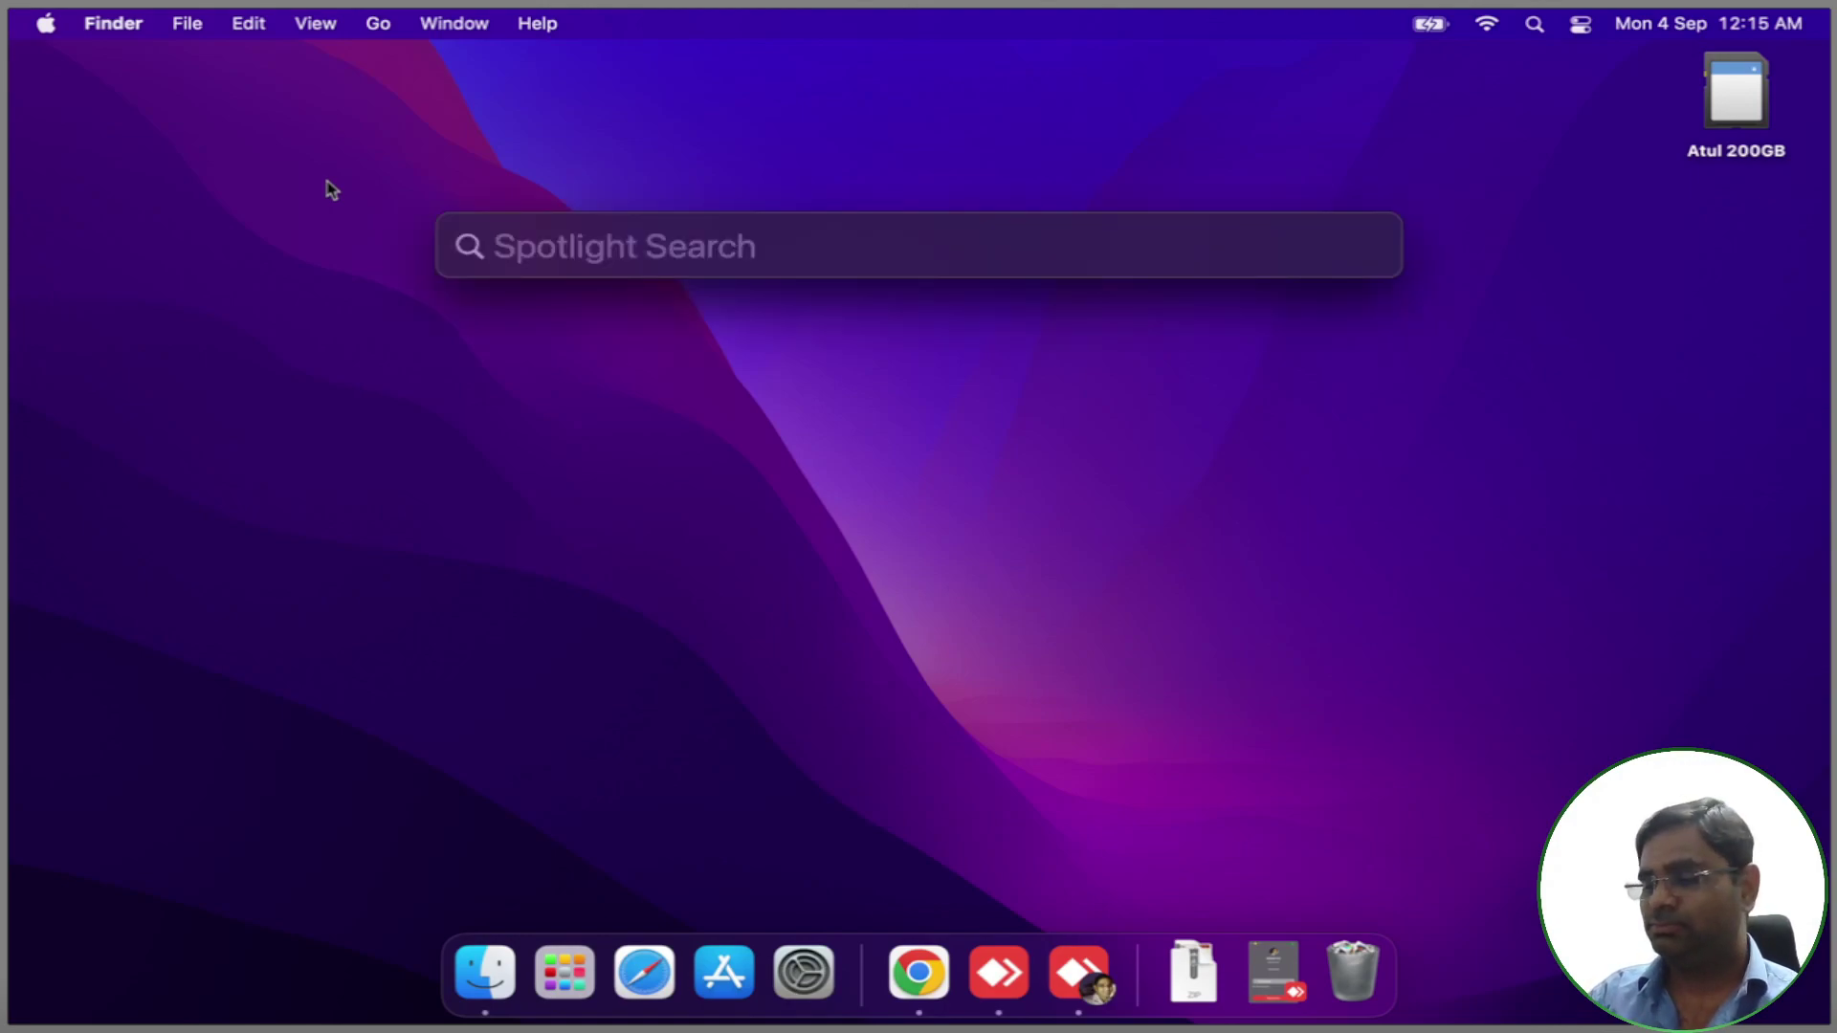
type("o")
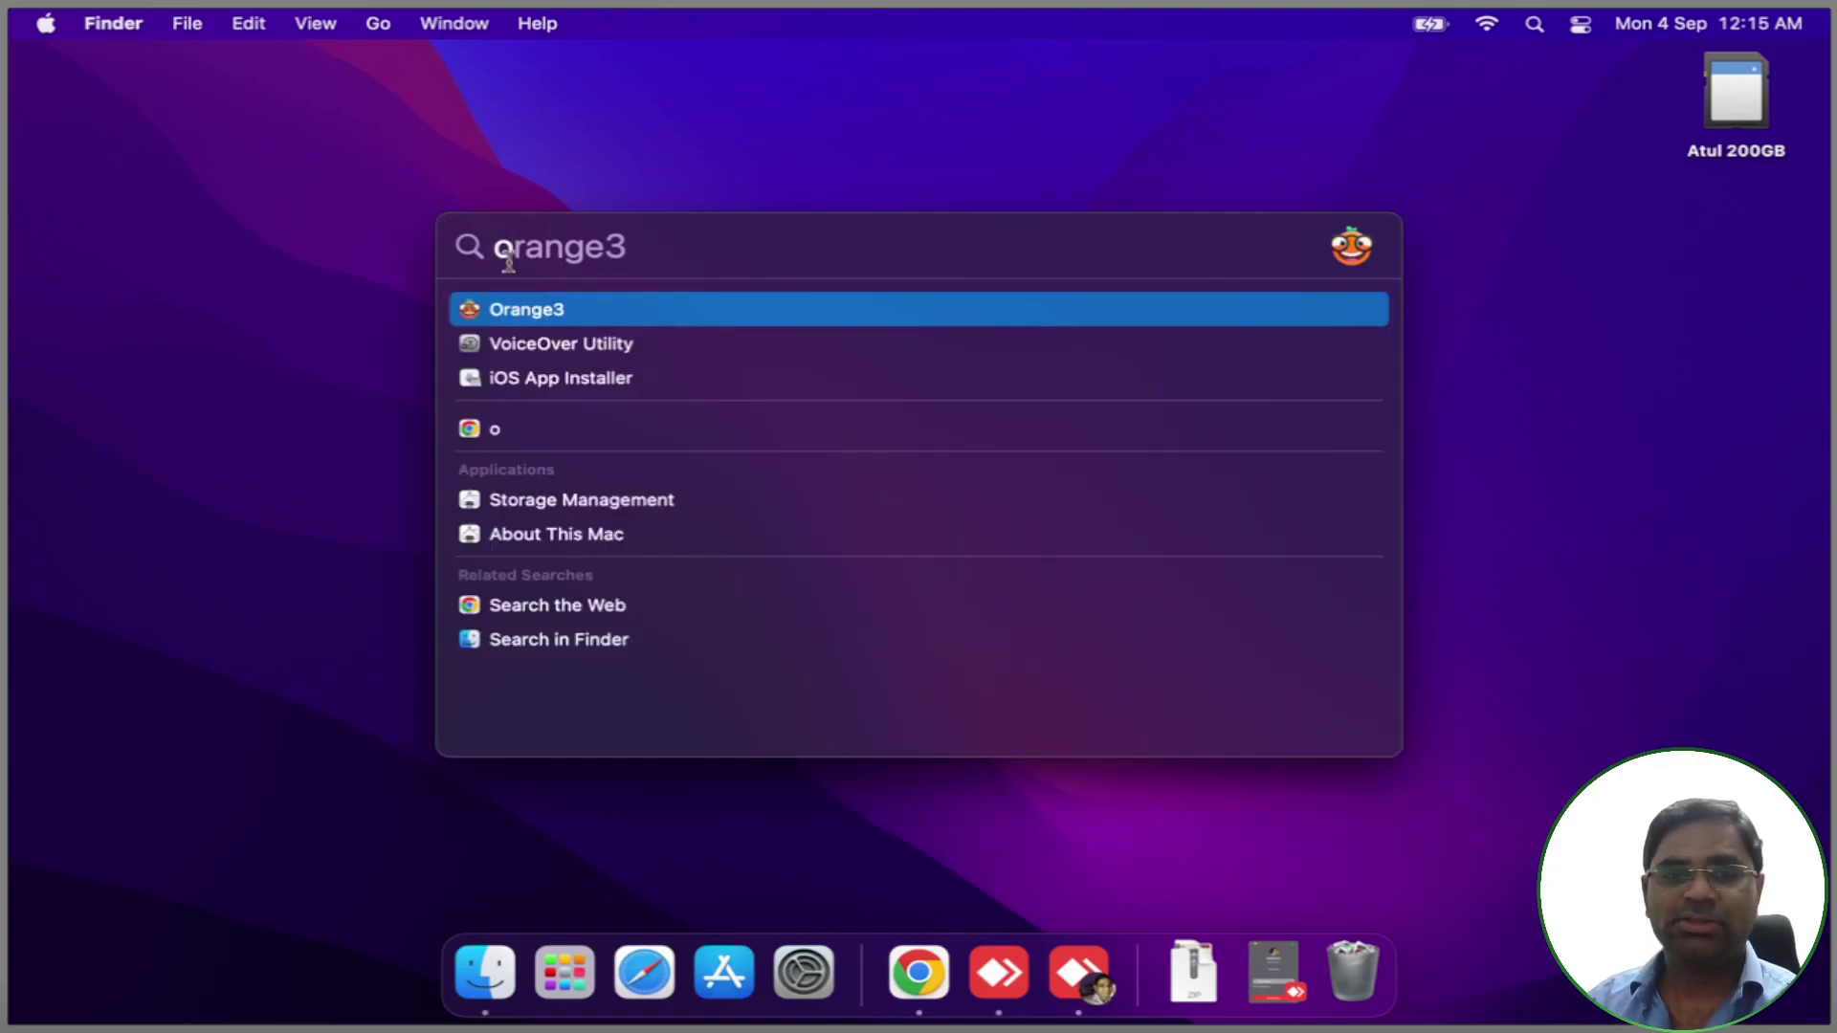
left_click(566, 319)
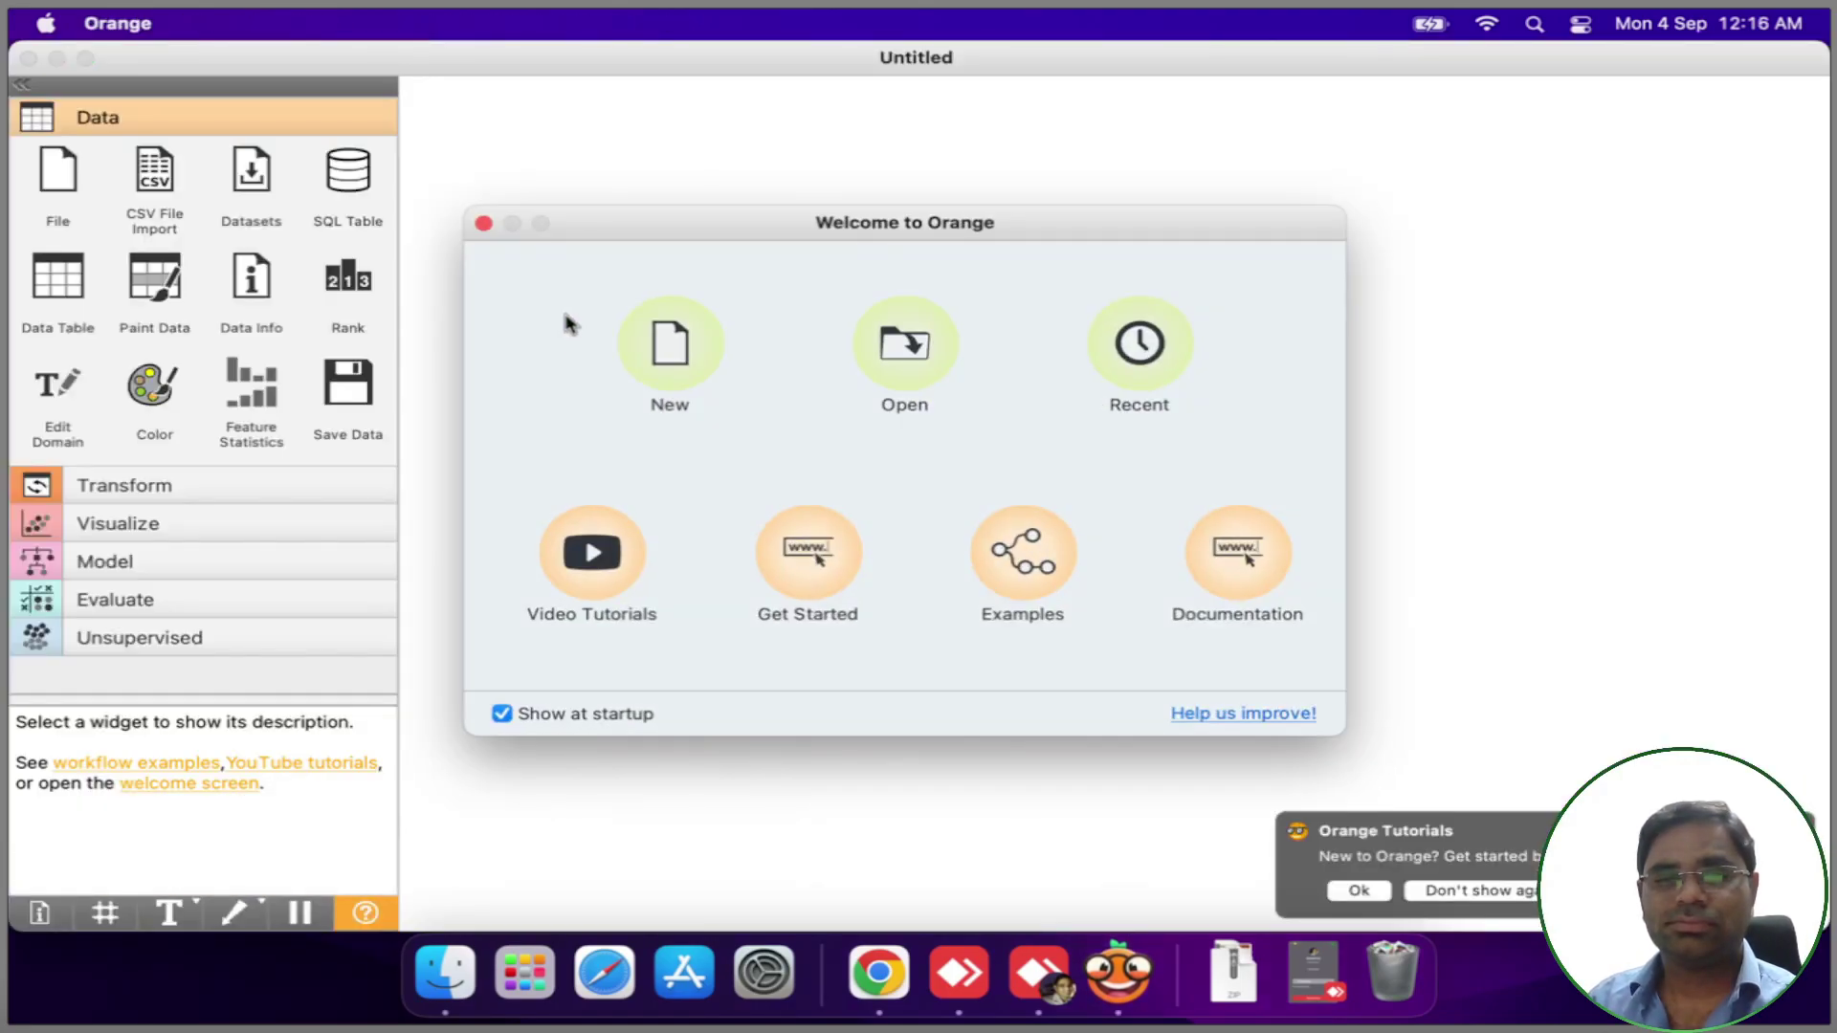
left_click(483, 224)
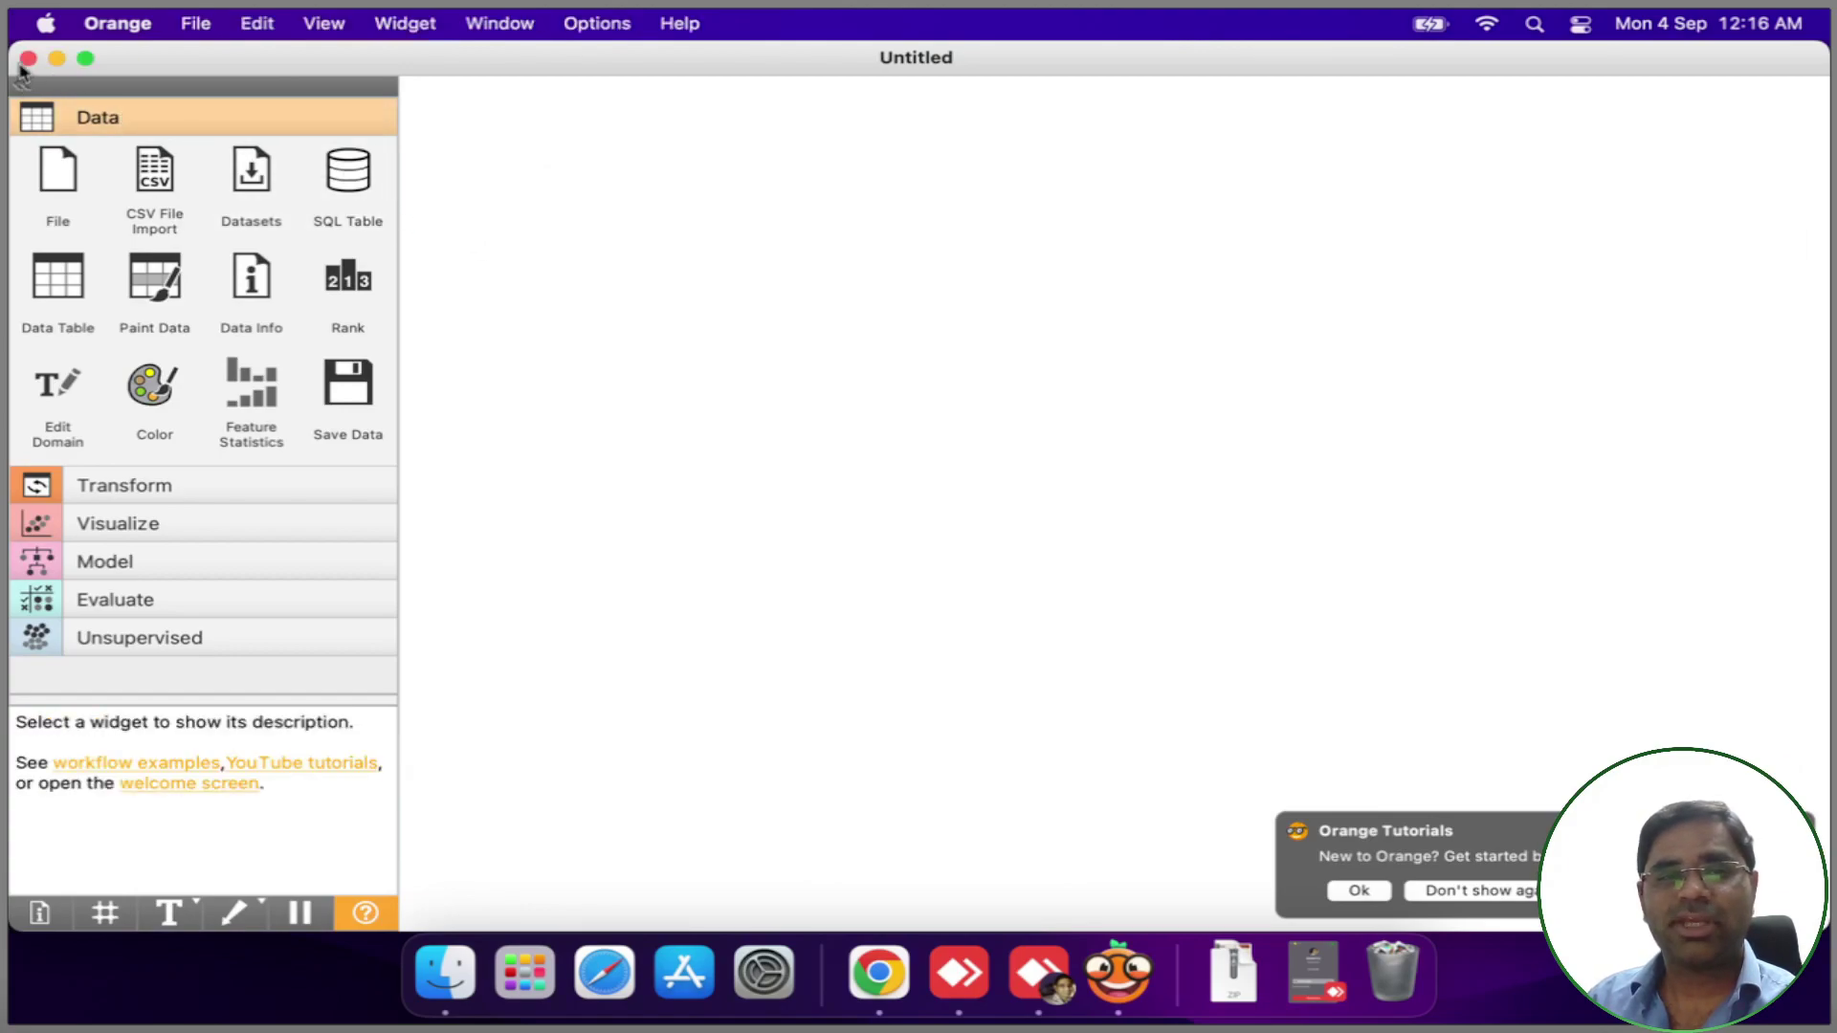